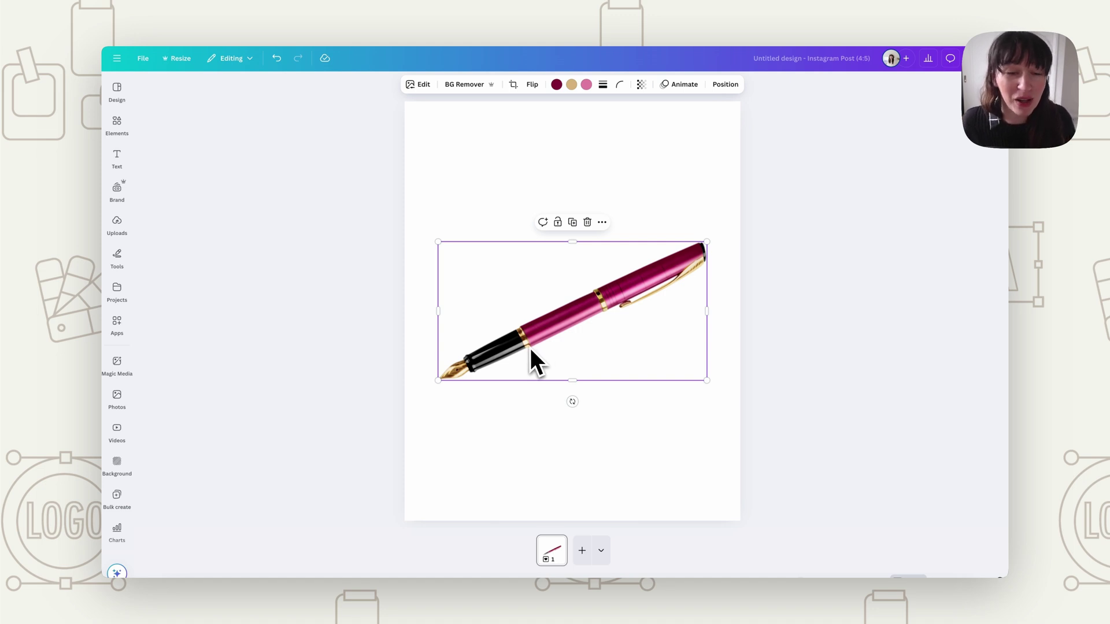
Recolour the pink pen light grey, then cool it with Tint, Temperature and dark-red Hue adjustments
{"action": "left_click", "coordinate": [587, 82]}
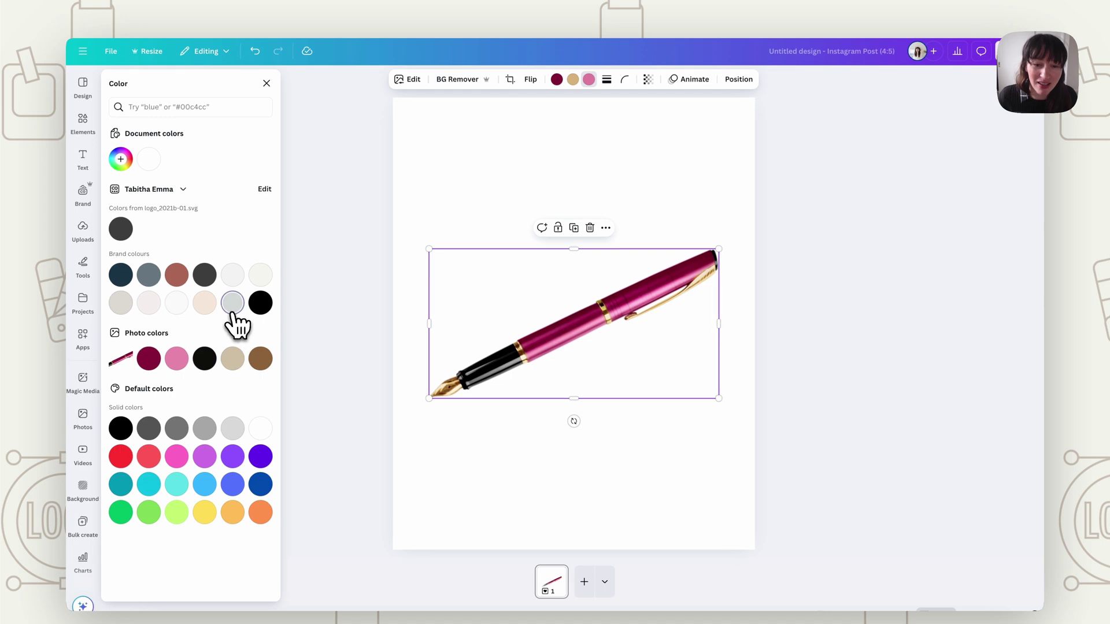
{"action": "left_click", "coordinate": [232, 305]}
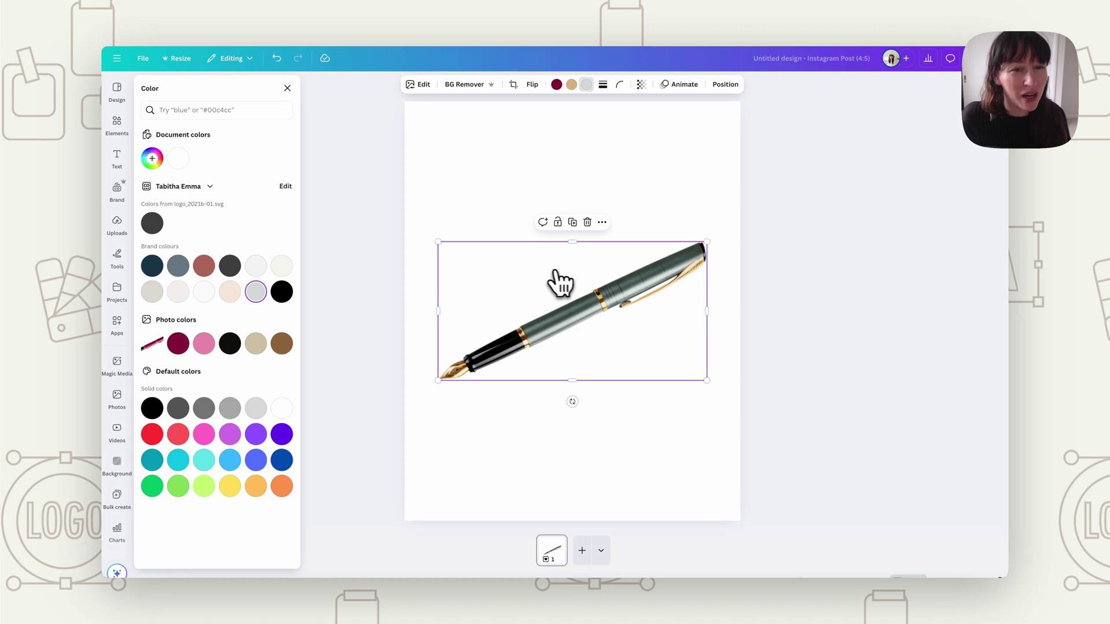
{"action": "left_click", "coordinate": [417, 84]}
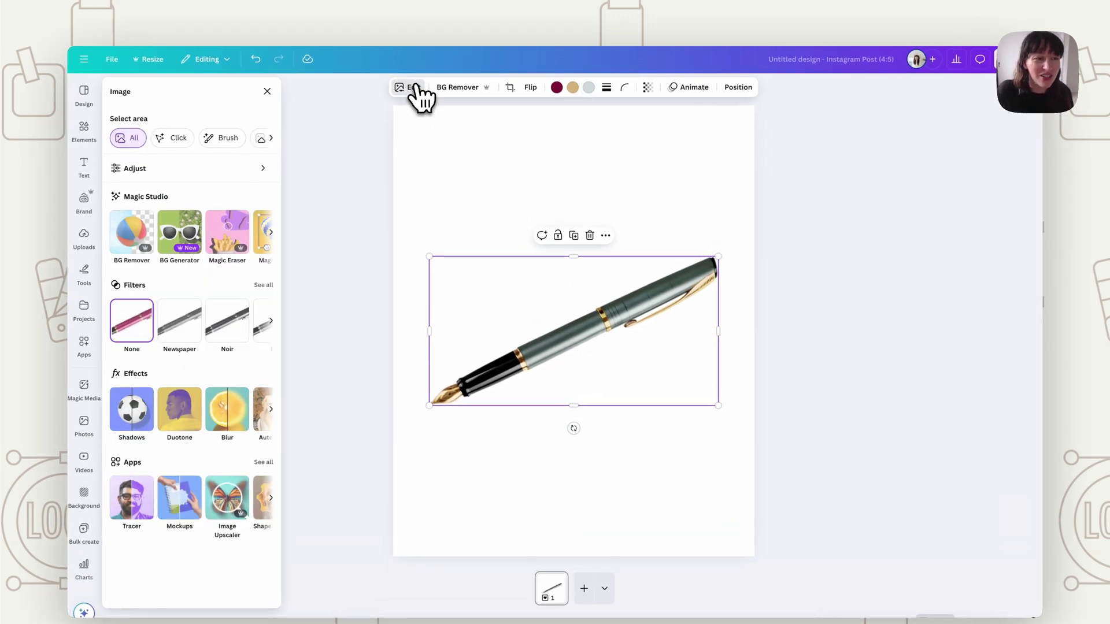
{"action": "left_click", "coordinate": [203, 169]}
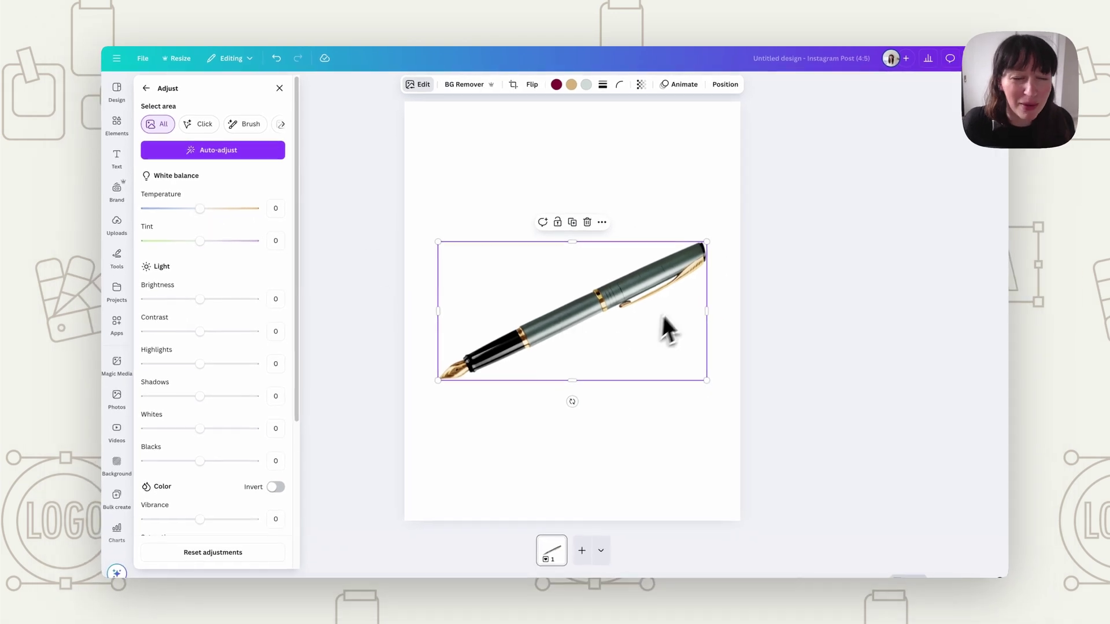
{"action": "mouse_move", "coordinate": [199, 241]}
{"action": "left_mouse_down"}
{"action": "mouse_move", "coordinate": [153, 250]}
{"action": "mouse_move", "coordinate": [189, 250]}
{"action": "left_mouse_up"}
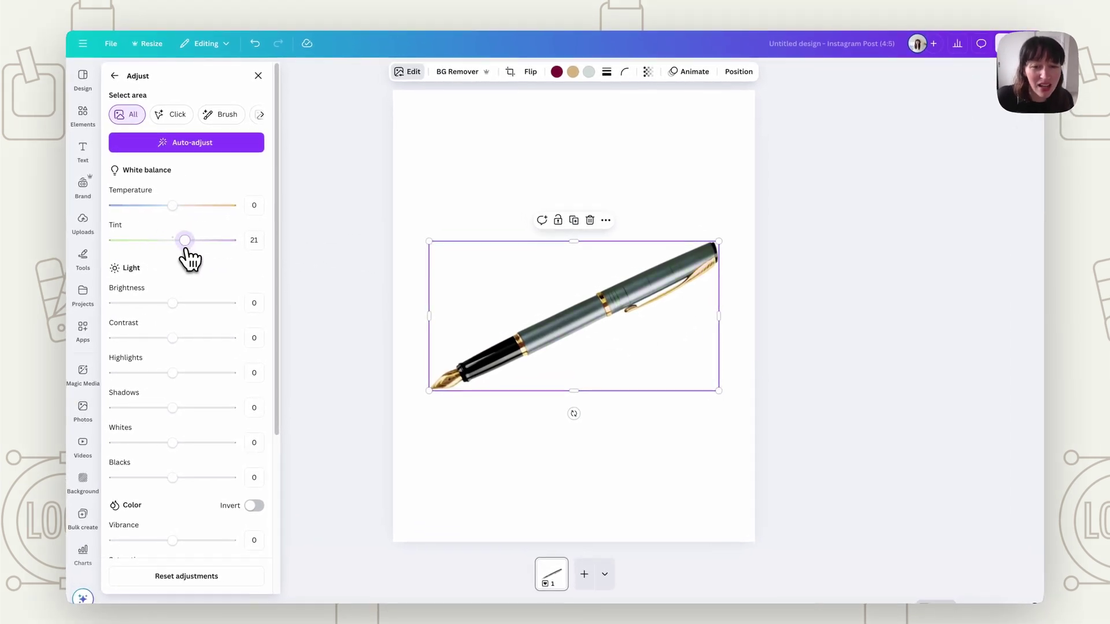
{"action": "left_click_drag", "start_coordinate": [172, 206], "coordinate": [166, 207]}
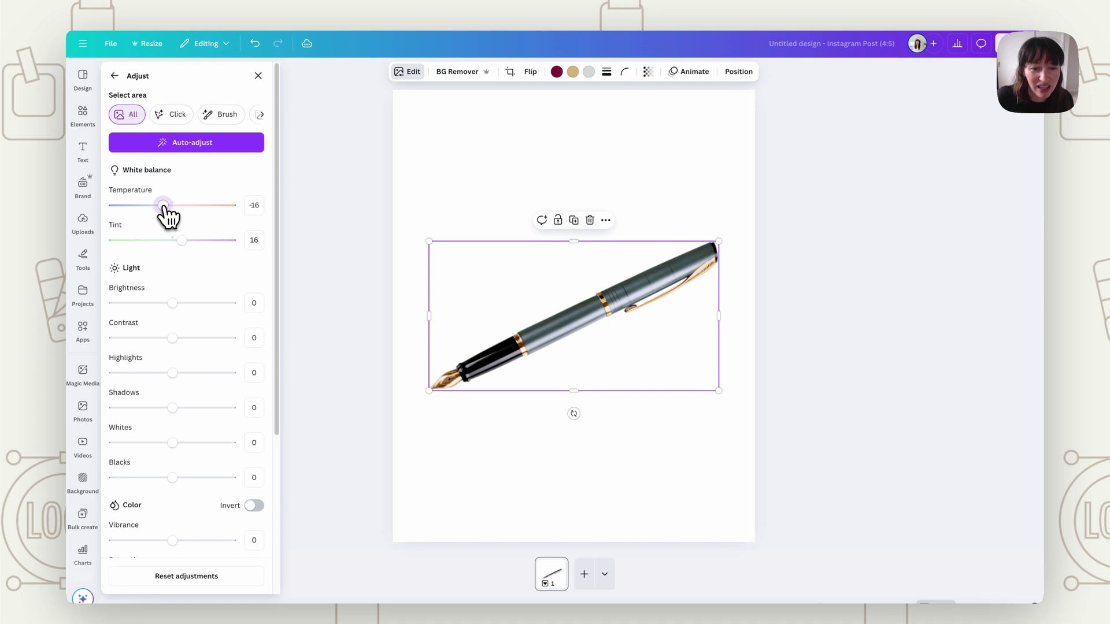
{"action": "scroll", "coordinate": [147, 359], "scroll_direction": "down", "scroll_amount": 5}
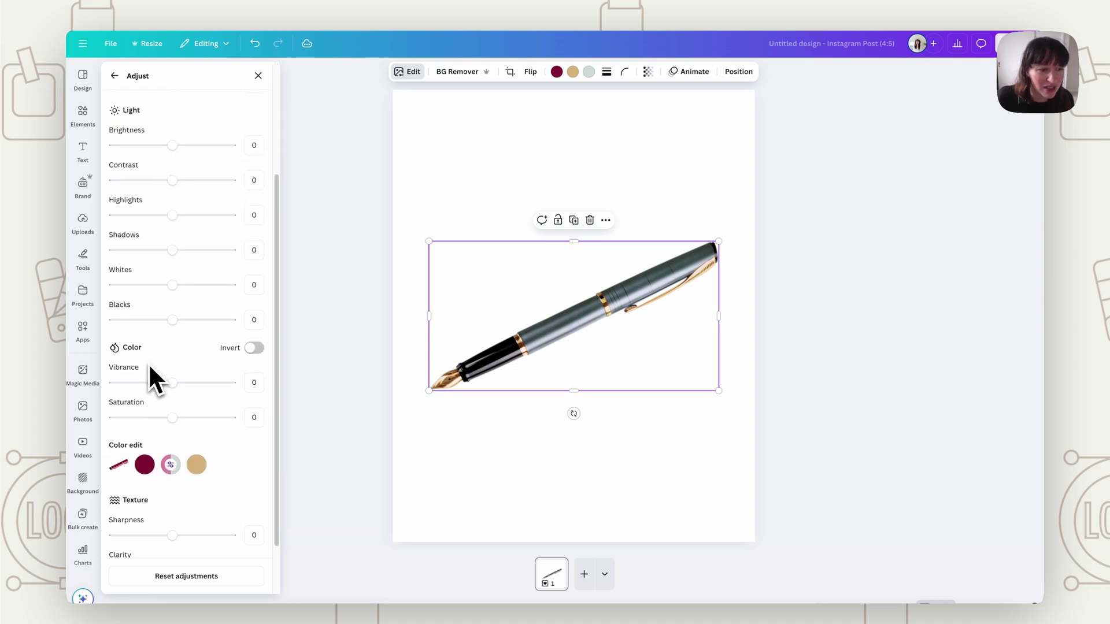
{"action": "left_click", "coordinate": [144, 399]}
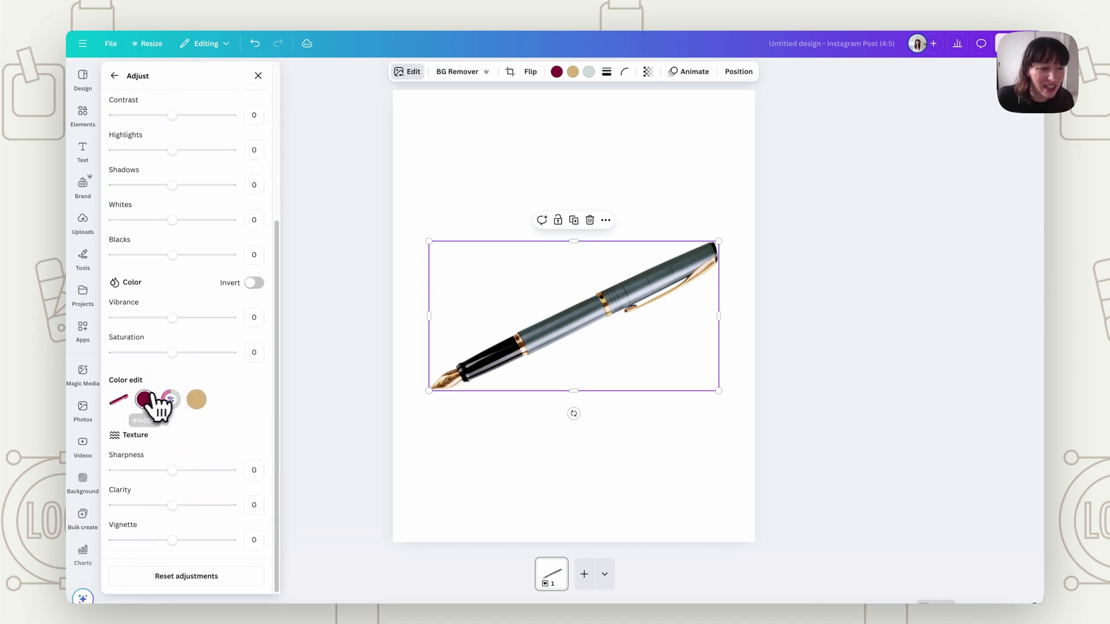
{"action": "mouse_move", "coordinate": [172, 446]}
{"action": "left_mouse_down"}
{"action": "mouse_move", "coordinate": [144, 448]}
{"action": "mouse_move", "coordinate": [157, 447]}
{"action": "left_mouse_up"}
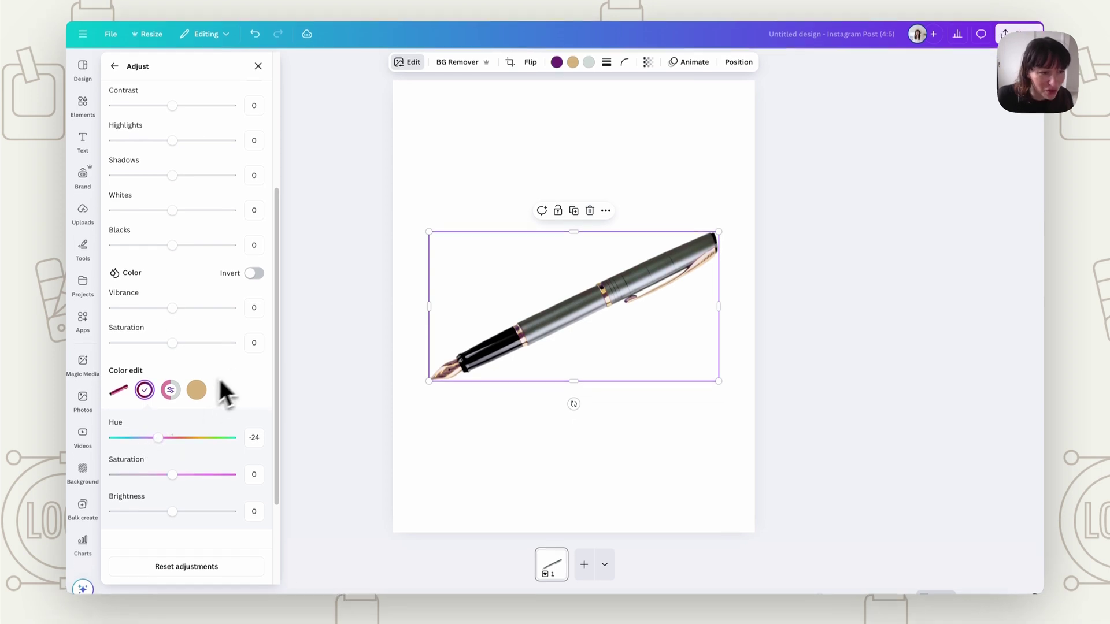
{"action": "scroll", "coordinate": [238, 375], "scroll_direction": "down", "scroll_amount": 3}
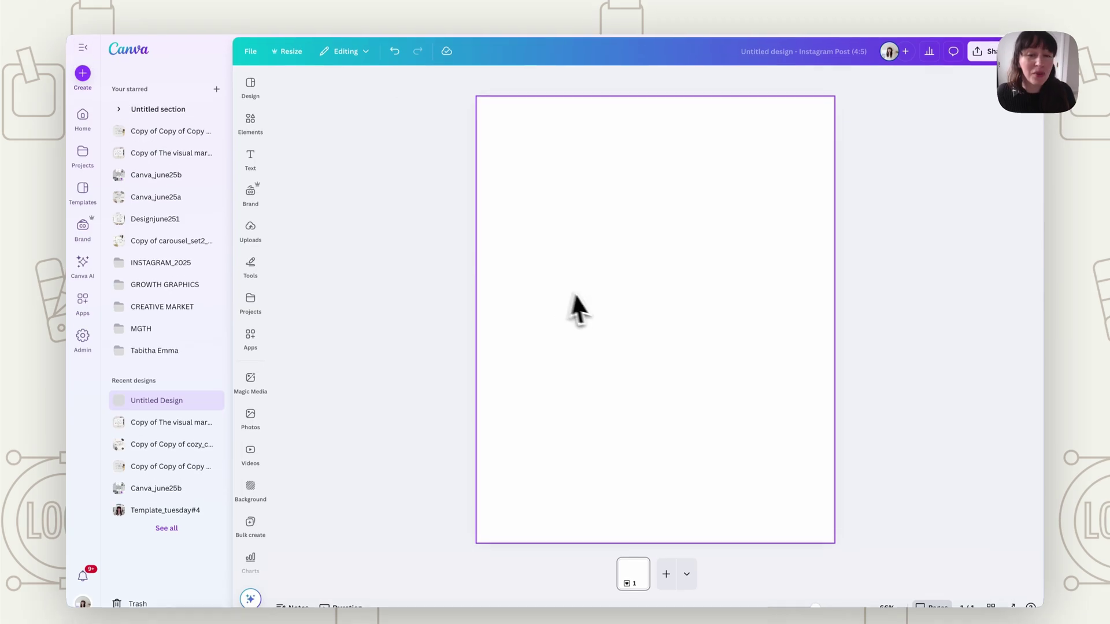
Switch Canva AI to Create an image and browse past results like iPad mockups and telephones
{"action": "left_click", "coordinate": [84, 273]}
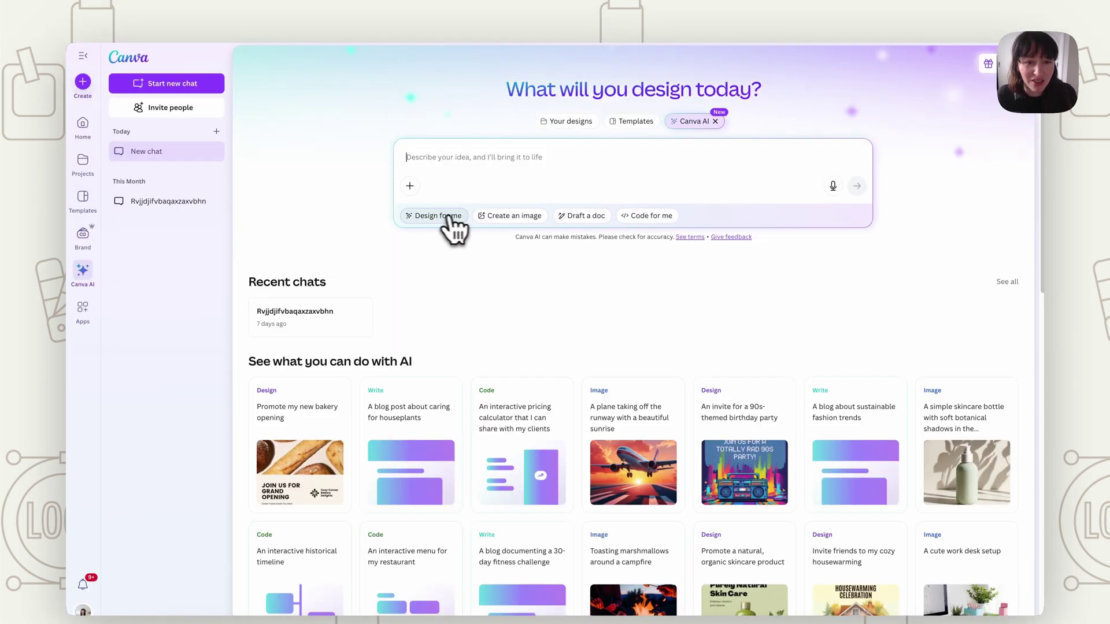
{"action": "left_click", "coordinate": [508, 216]}
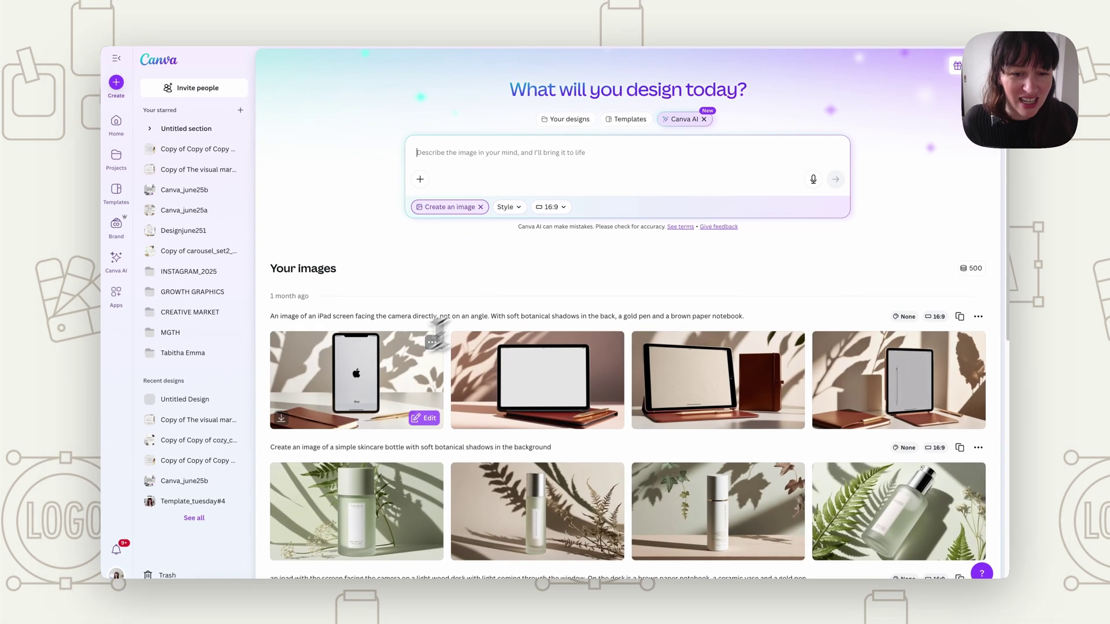
{"action": "scroll", "coordinate": [680, 397], "scroll_direction": "down", "scroll_amount": 5}
{"action": "scroll", "coordinate": [508, 453], "scroll_direction": "down", "scroll_amount": 3}
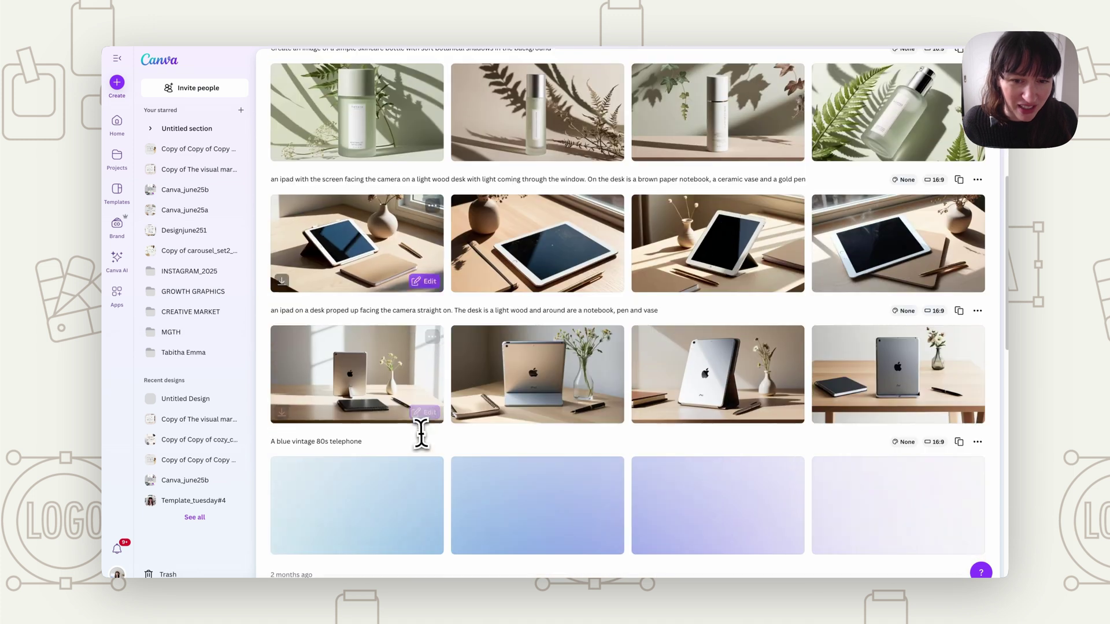
{"action": "scroll", "coordinate": [643, 361], "scroll_direction": "down", "scroll_amount": 2}
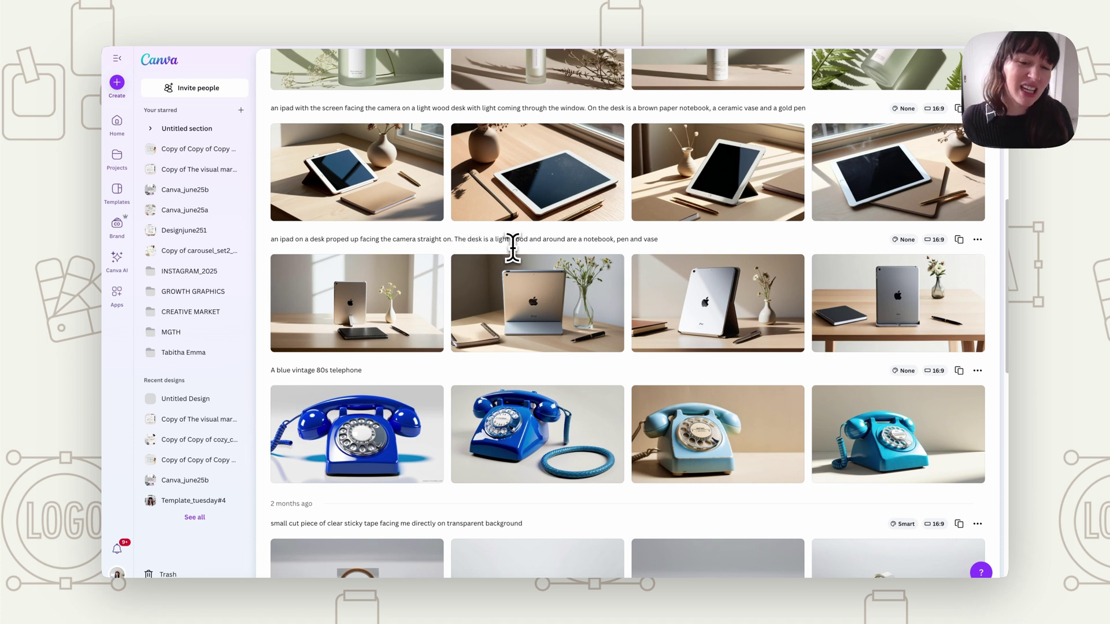
{"action": "scroll", "coordinate": [569, 260], "scroll_direction": "down", "scroll_amount": 4}
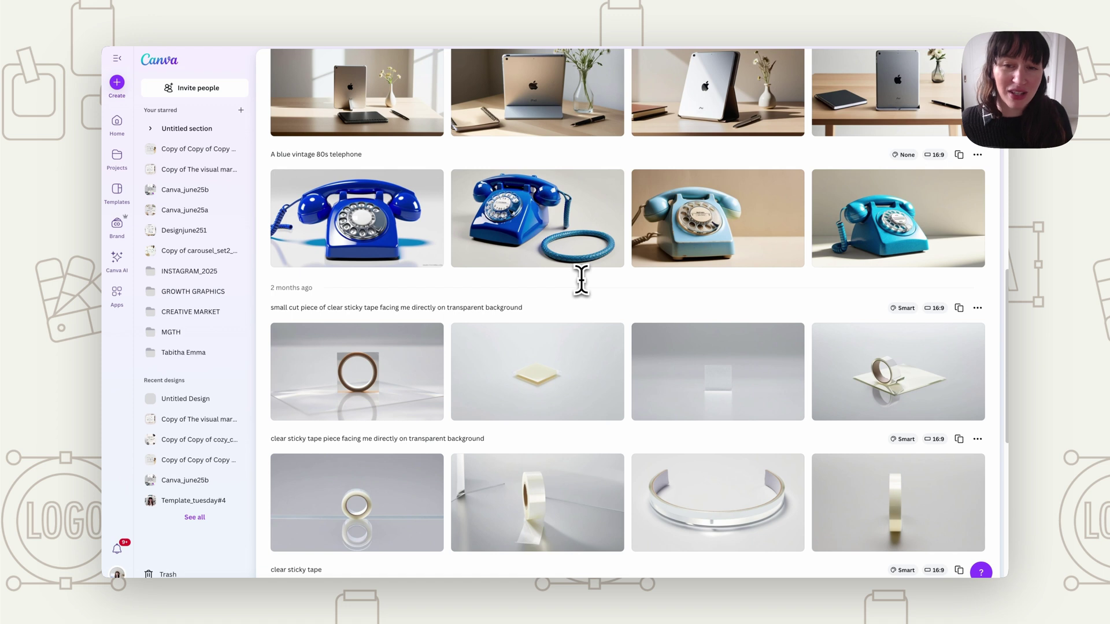
{"action": "scroll", "coordinate": [581, 281], "scroll_direction": "up", "scroll_amount": 10}
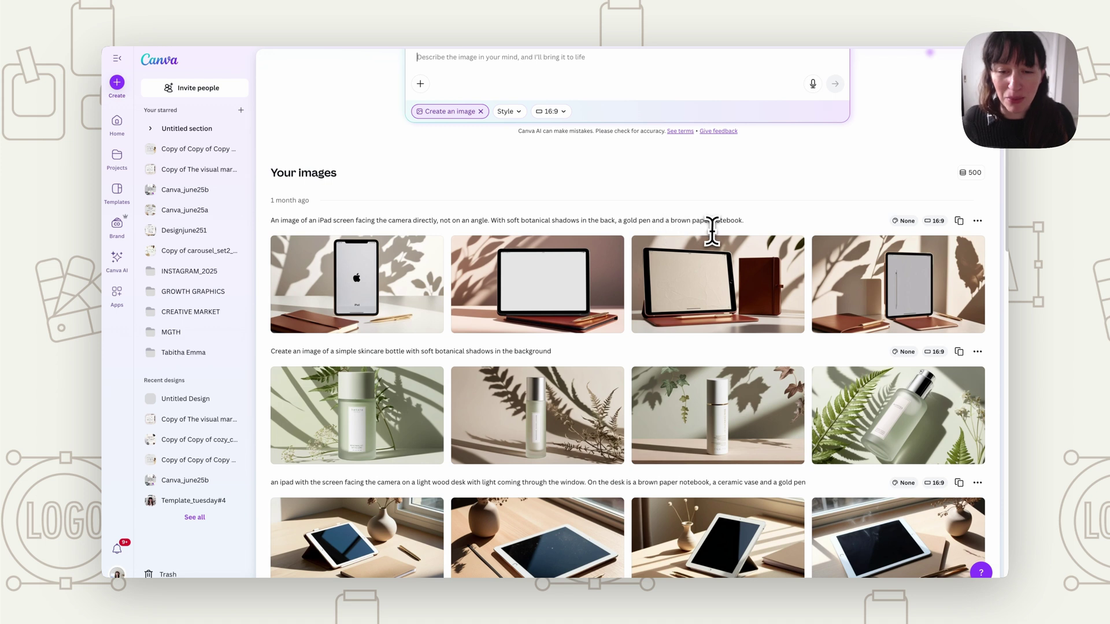
{"action": "scroll", "coordinate": [712, 289], "scroll_direction": "down", "scroll_amount": 1}
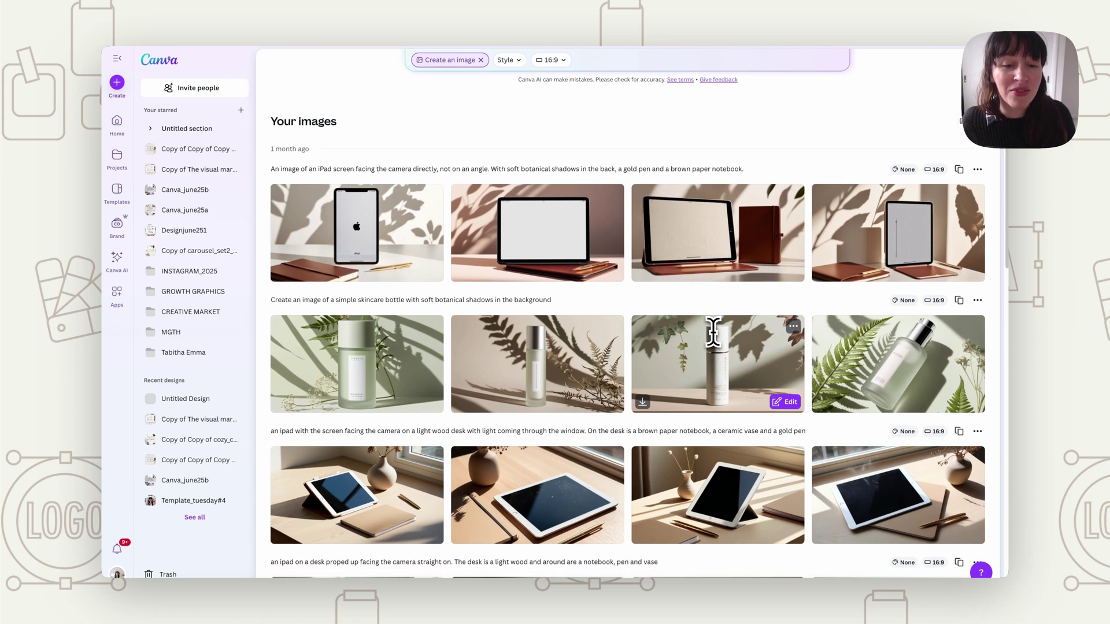
{"action": "scroll", "coordinate": [712, 333], "scroll_direction": "up", "scroll_amount": 1}
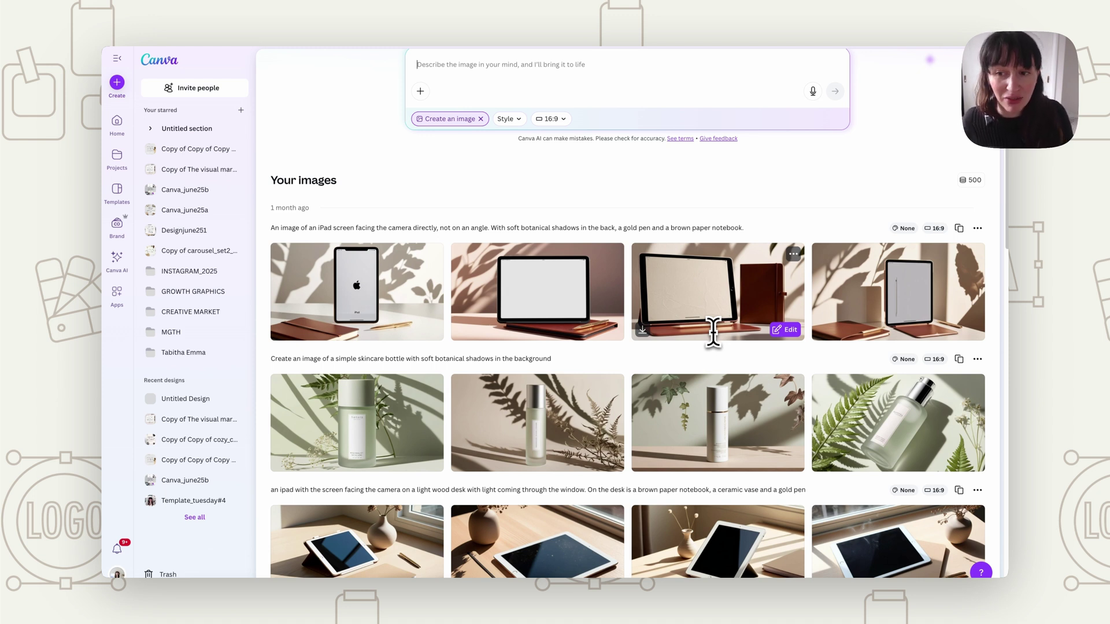
{"action": "scroll", "coordinate": [537, 169], "scroll_direction": "up", "scroll_amount": 1}
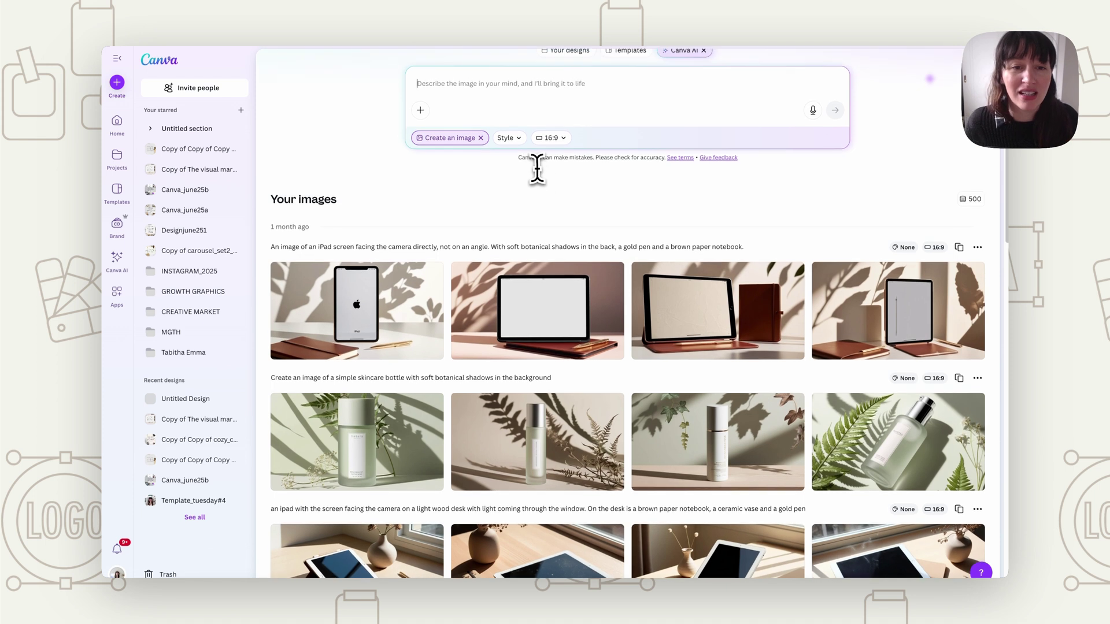
{"action": "scroll", "coordinate": [536, 87], "scroll_direction": "up", "scroll_amount": 3}
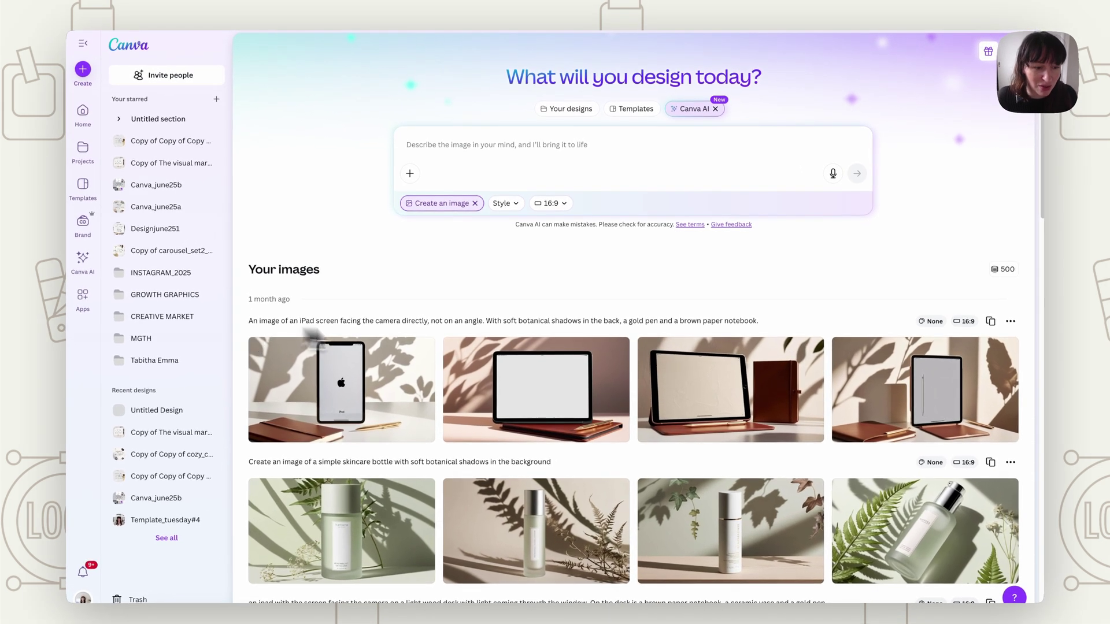
{"action": "scroll", "coordinate": [405, 370], "scroll_direction": "down", "scroll_amount": 10}
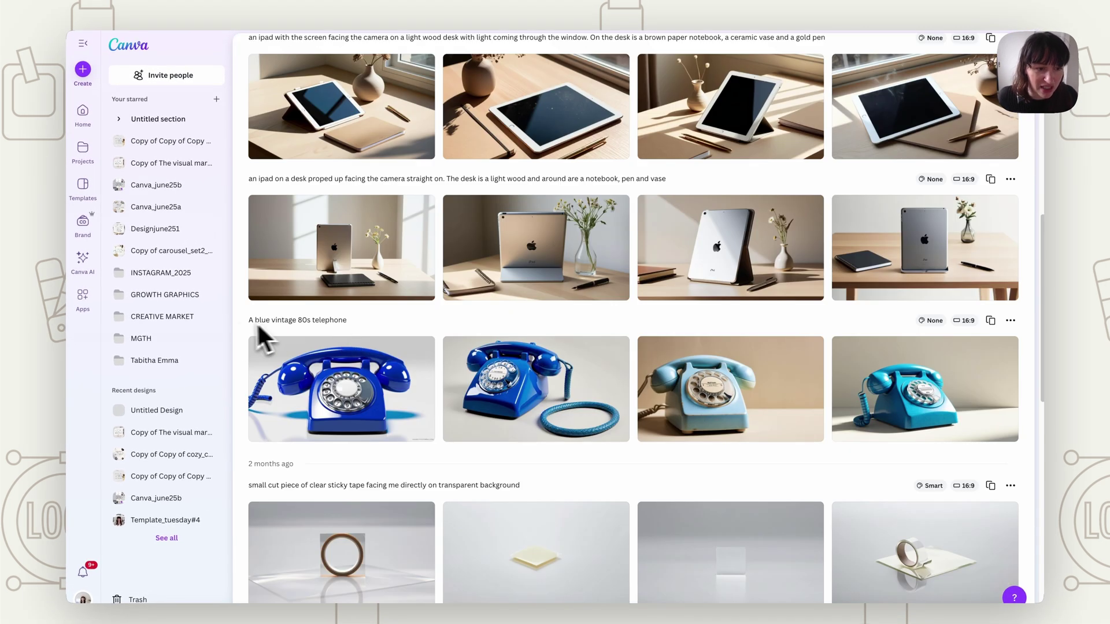
{"action": "scroll", "coordinate": [256, 321], "scroll_direction": "up", "scroll_amount": 10}
Generate 'A vintage 80s telephone' images with Canva AI, preview one result, then close it
{"action": "left_click", "coordinate": [504, 171]}
{"action": "type", "text": "A vintage 80s"}
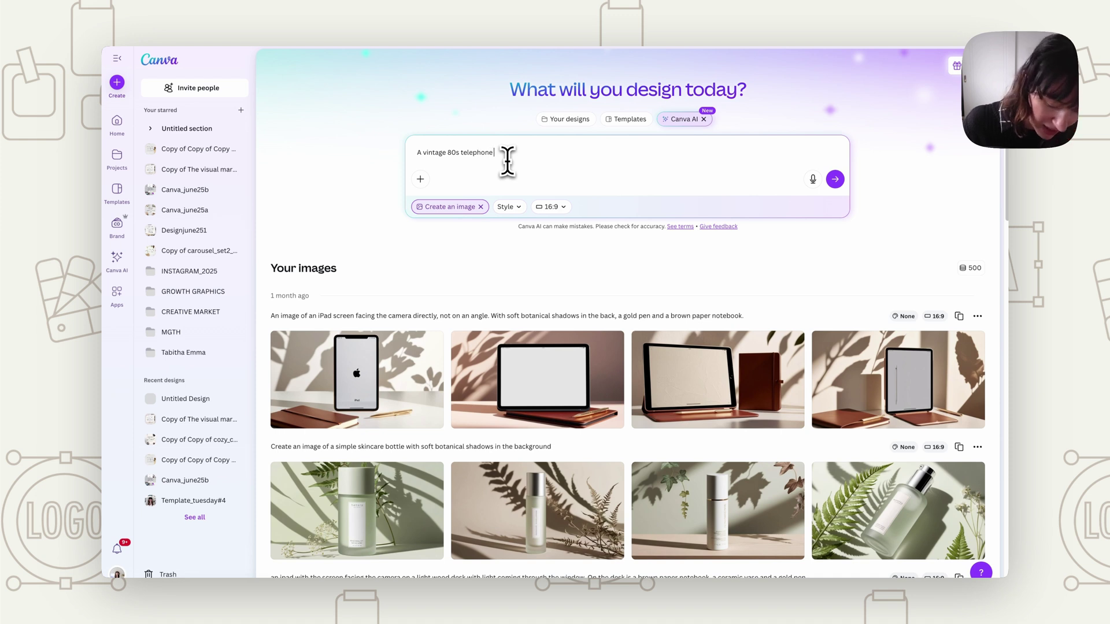
{"action": "type", "text": "telephone"}
{"action": "key", "text": "Return"}
{"action": "left_click", "coordinate": [930, 398]}
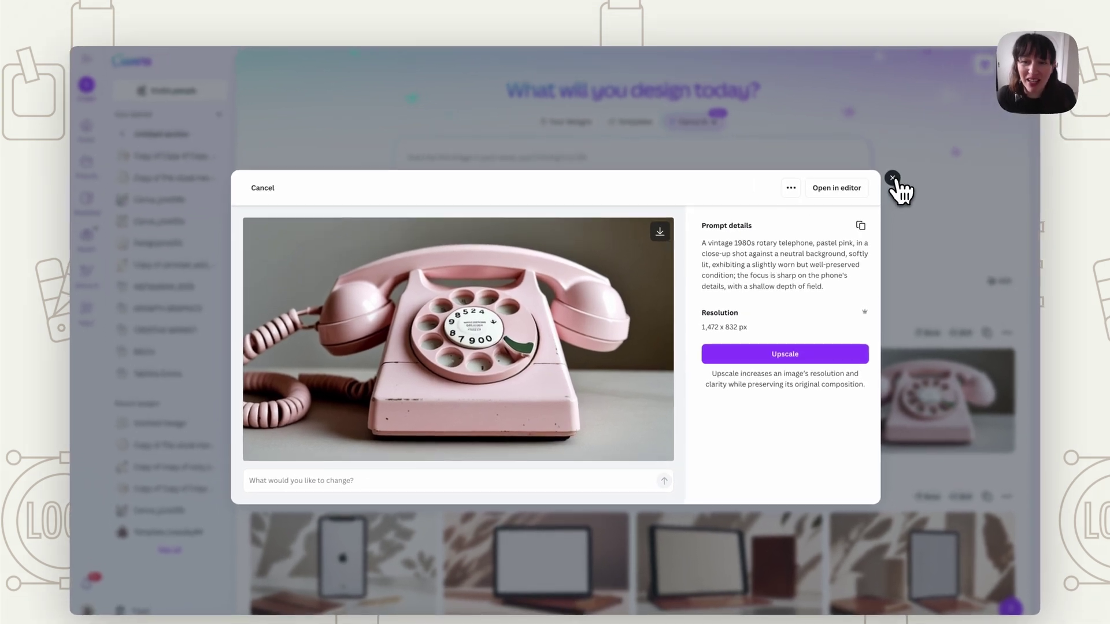
{"action": "left_click", "coordinate": [873, 171]}
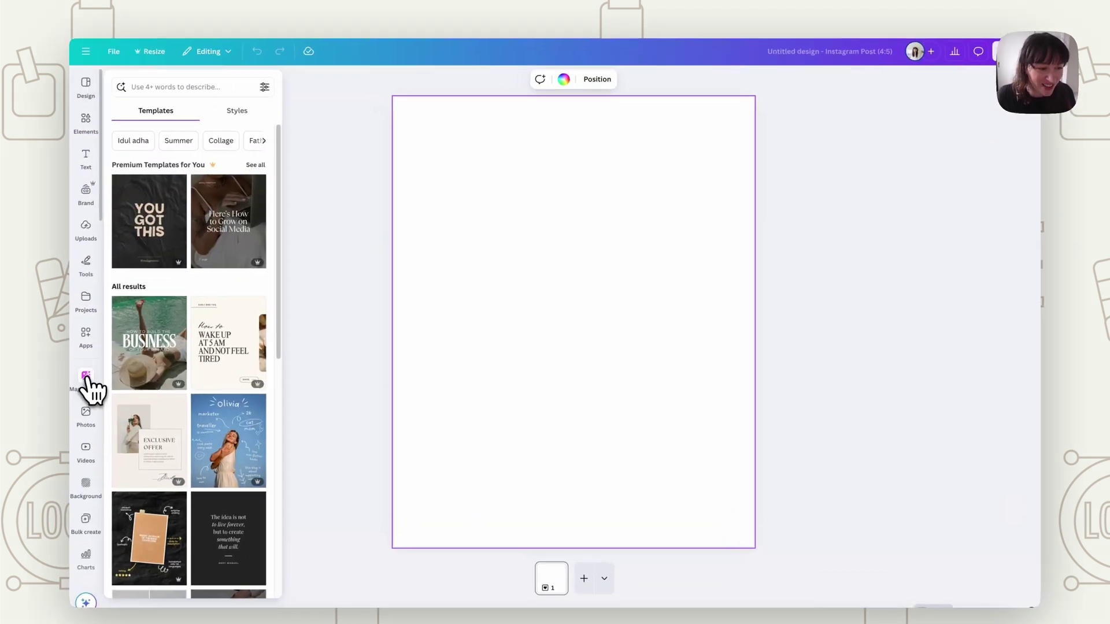
Open Magic Media, choose Graphics, and enter the prompt 'Tools for a hairdresser flatlay style'
{"action": "left_click", "coordinate": [86, 378]}
{"action": "left_click", "coordinate": [180, 160]}
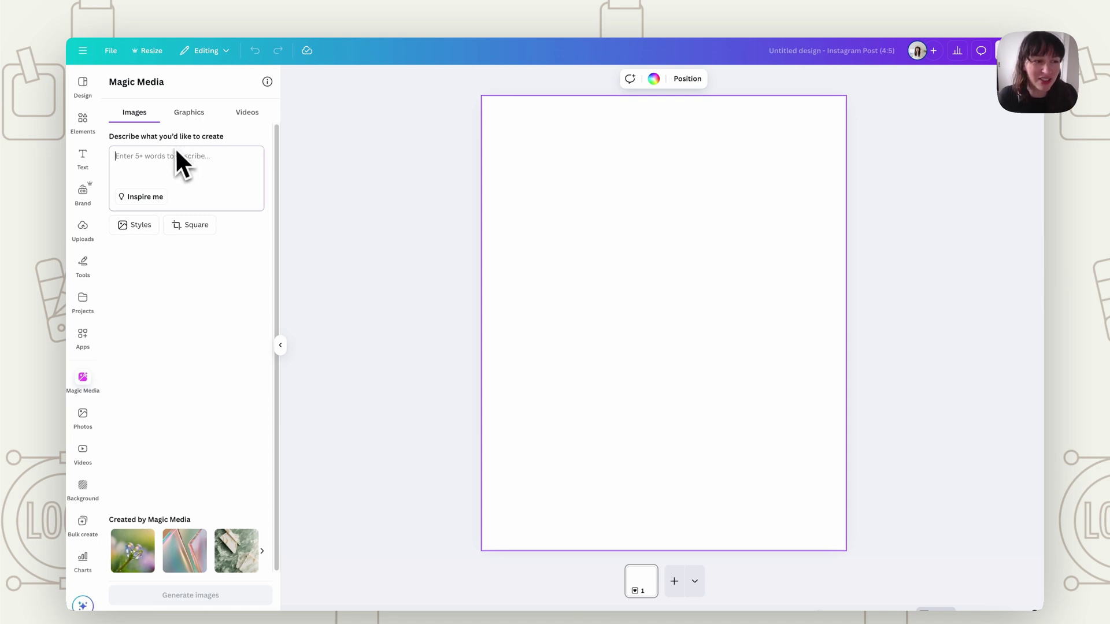
{"action": "left_click", "coordinate": [190, 114]}
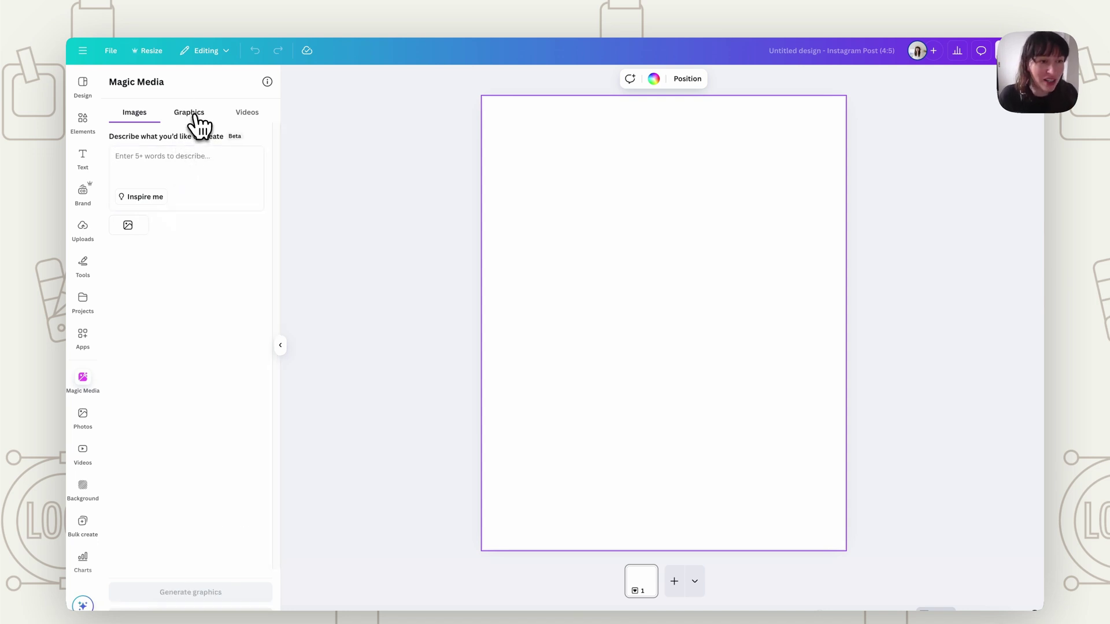
{"action": "left_click", "coordinate": [253, 128]}
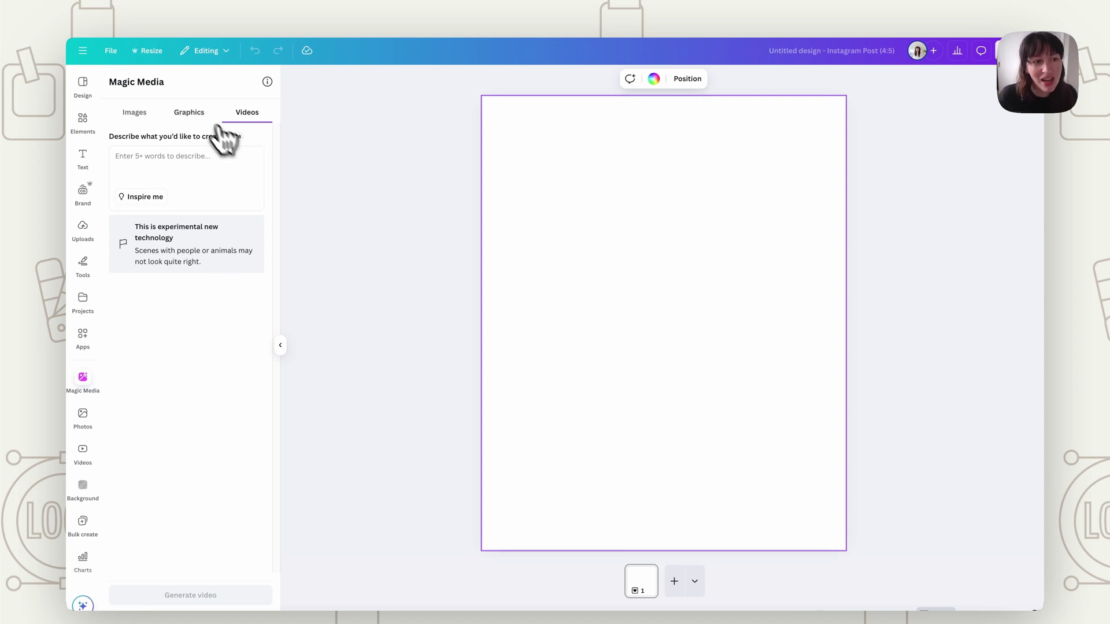
{"action": "left_click", "coordinate": [191, 115]}
{"action": "left_click", "coordinate": [184, 177]}
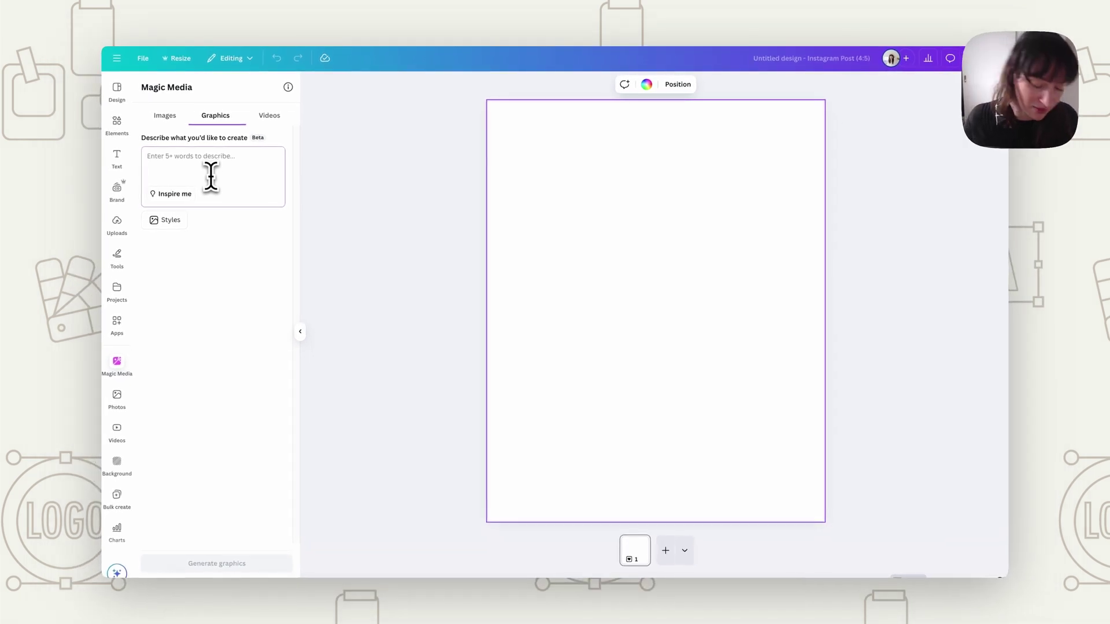
{"action": "type", "text": "Tools for a hairdresser flatlay style"}
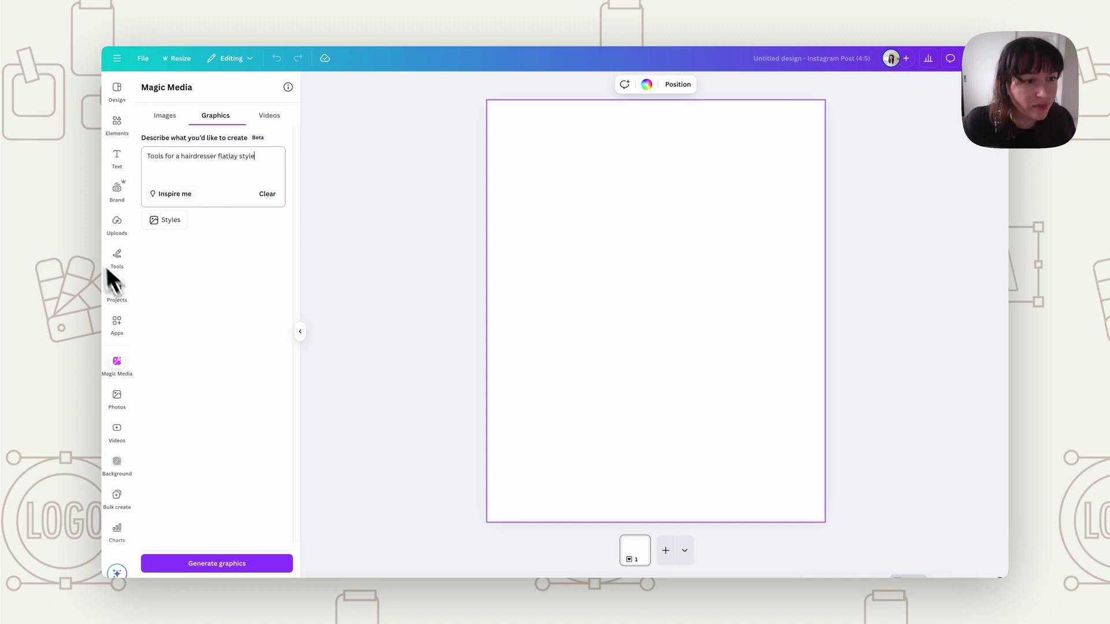
Pick the Hand drawn style and generate the hairdresser tools graphics
{"action": "left_click", "coordinate": [165, 219]}
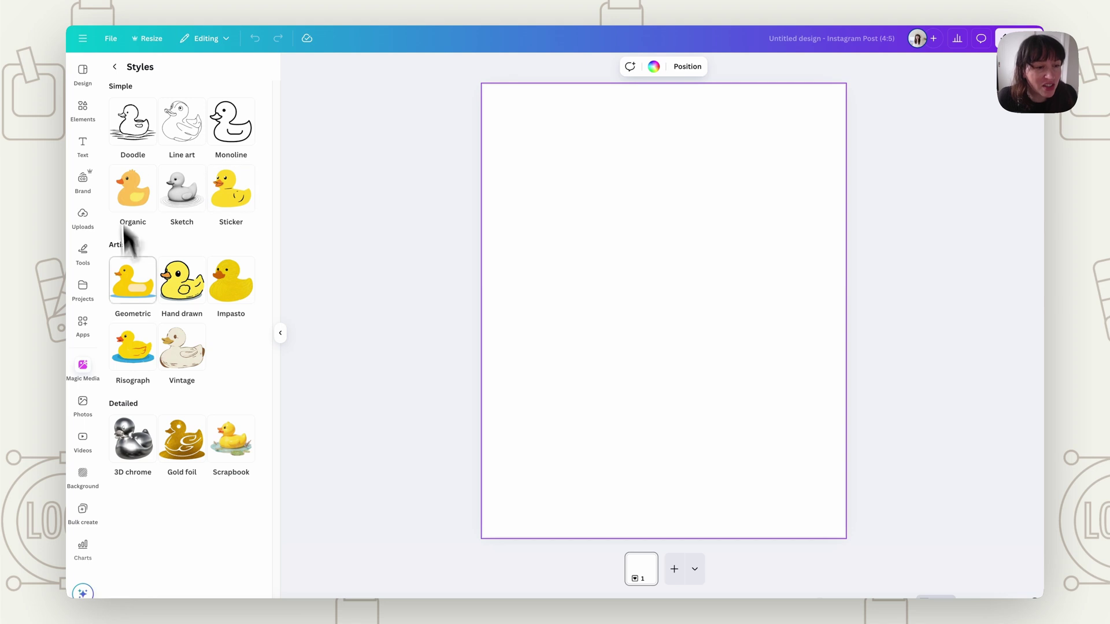
{"action": "left_click", "coordinate": [184, 280]}
{"action": "left_click", "coordinate": [196, 562]}
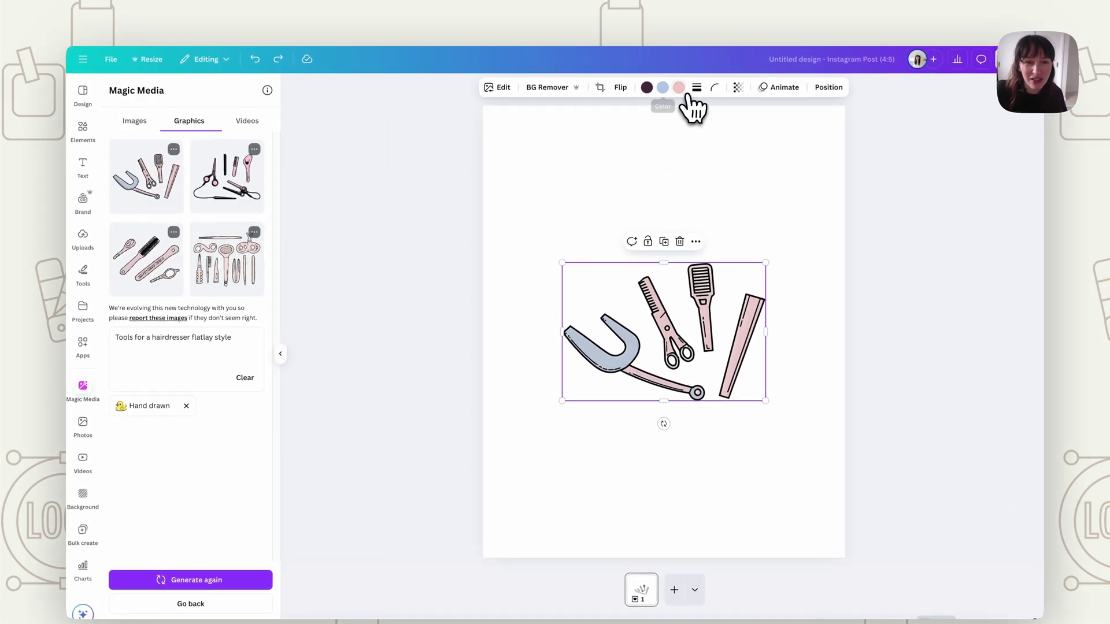
Try a brown recolour and the Adjust sliders, then drag the fourth result above the first graphic
{"action": "left_click", "coordinate": [678, 87]}
{"action": "left_click", "coordinate": [177, 273]}
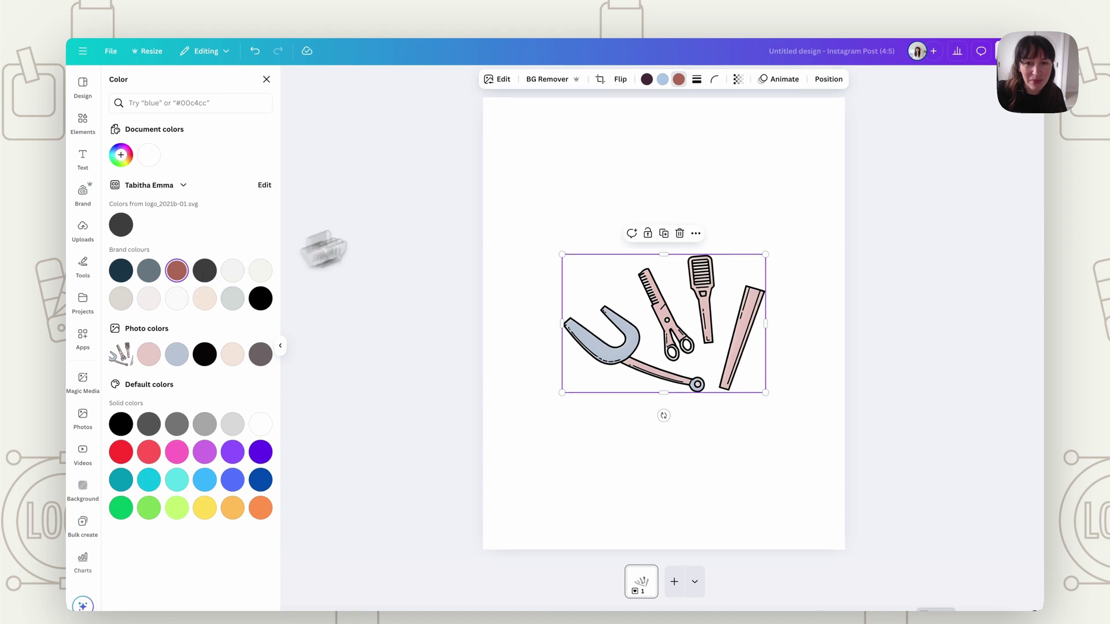
{"action": "left_click", "coordinate": [501, 81]}
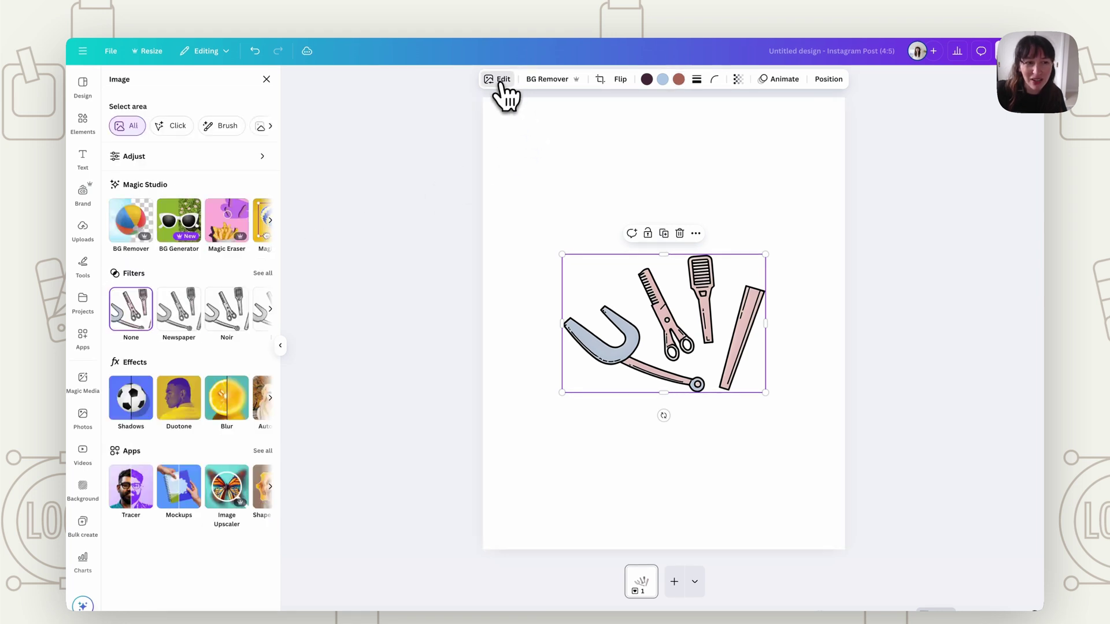
{"action": "left_click", "coordinate": [226, 159]}
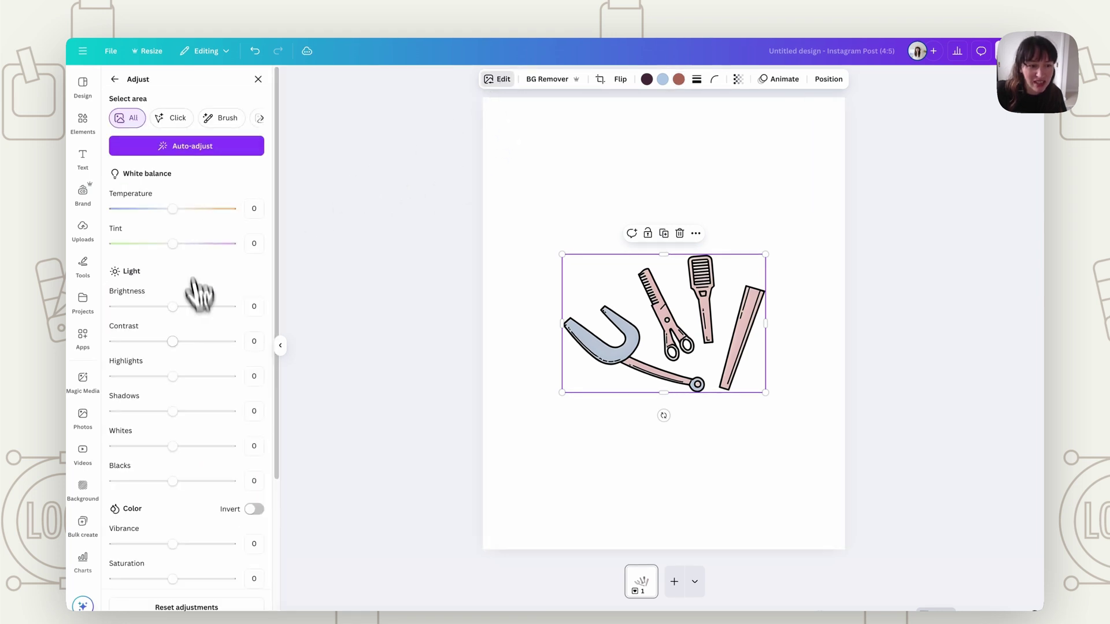
{"action": "scroll", "coordinate": [202, 324], "scroll_direction": "down", "scroll_amount": 4}
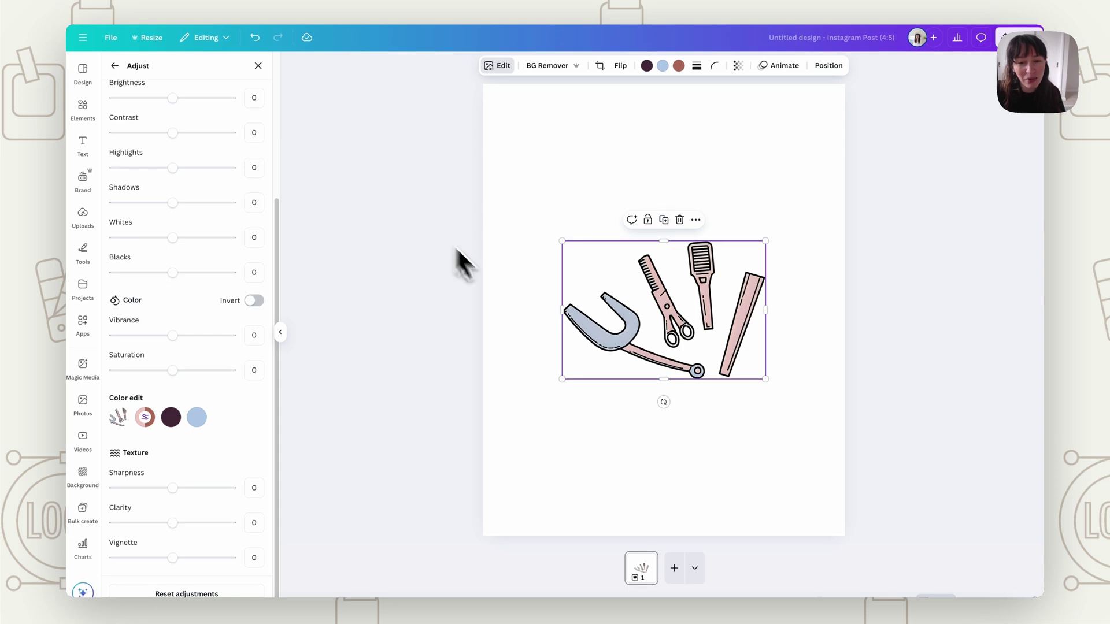
{"action": "left_click", "coordinate": [483, 356]}
{"action": "mouse_move", "coordinate": [263, 268]}
{"action": "left_mouse_down"}
{"action": "mouse_move", "coordinate": [718, 354]}
{"action": "mouse_move", "coordinate": [624, 371]}
{"action": "mouse_move", "coordinate": [602, 255]}
{"action": "left_mouse_up"}
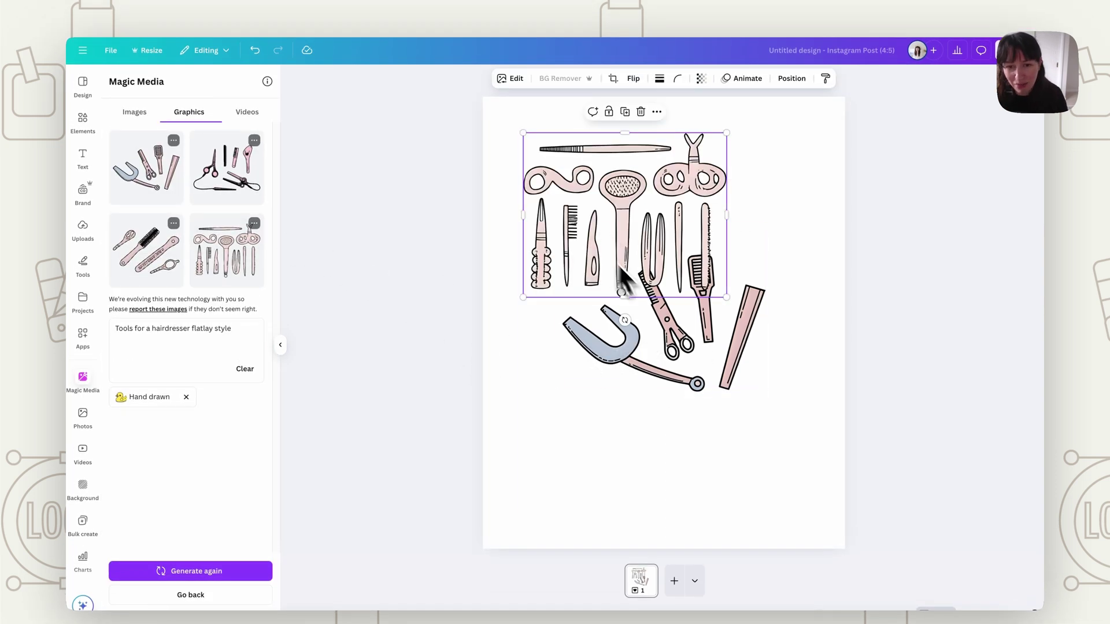
Delete the horseshoe graphic, move the combs-and-brushes one lower, and recolour its pink parts teal
{"action": "left_click", "coordinate": [671, 355]}
{"action": "key", "text": "Delete"}
{"action": "left_click_drag", "start_coordinate": [684, 284], "coordinate": [692, 358]}
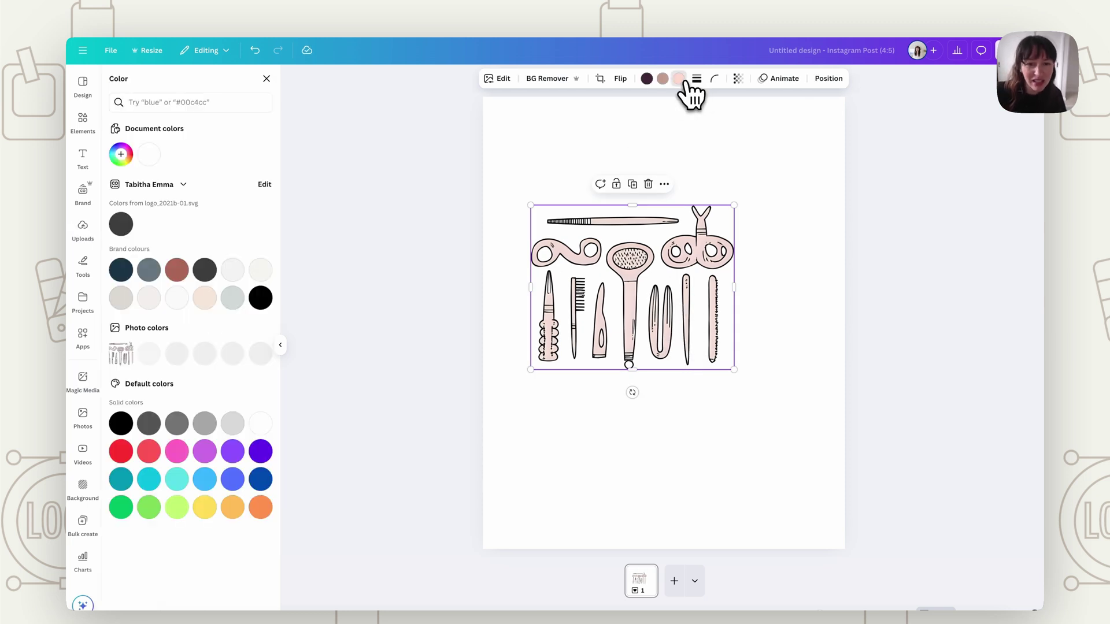
{"action": "left_click", "coordinate": [180, 481]}
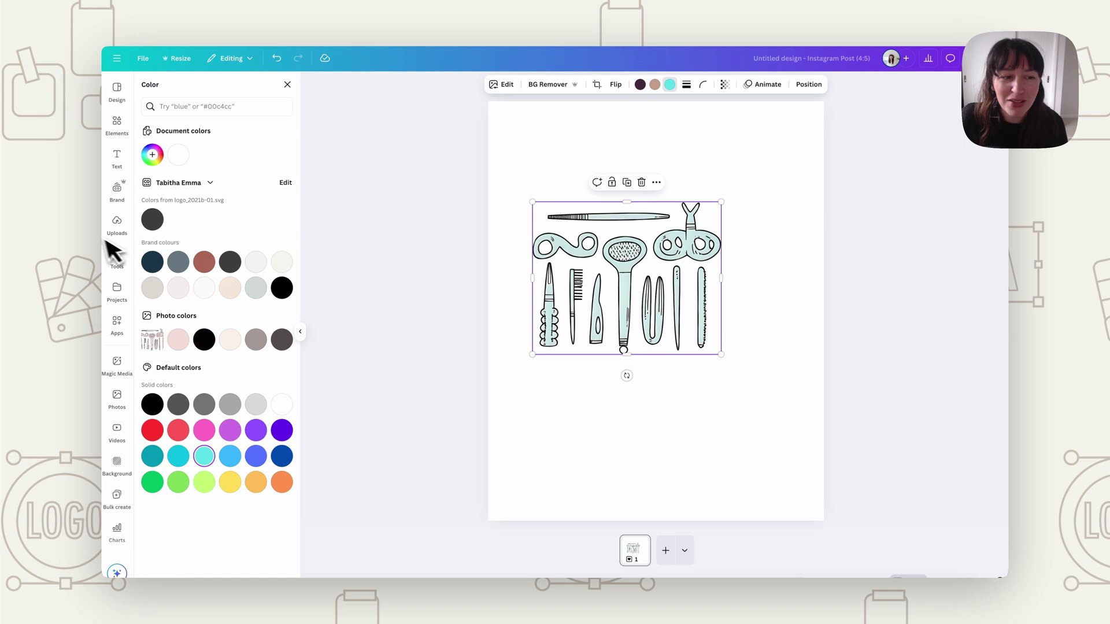
{"action": "left_click", "coordinate": [116, 364]}
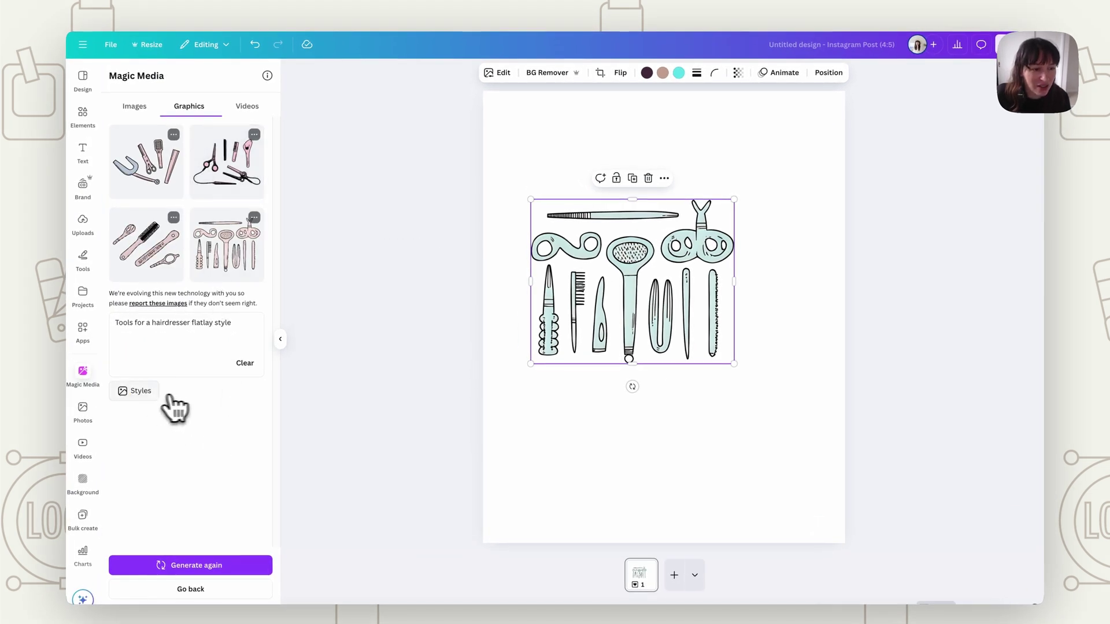
{"action": "left_click", "coordinate": [145, 393]}
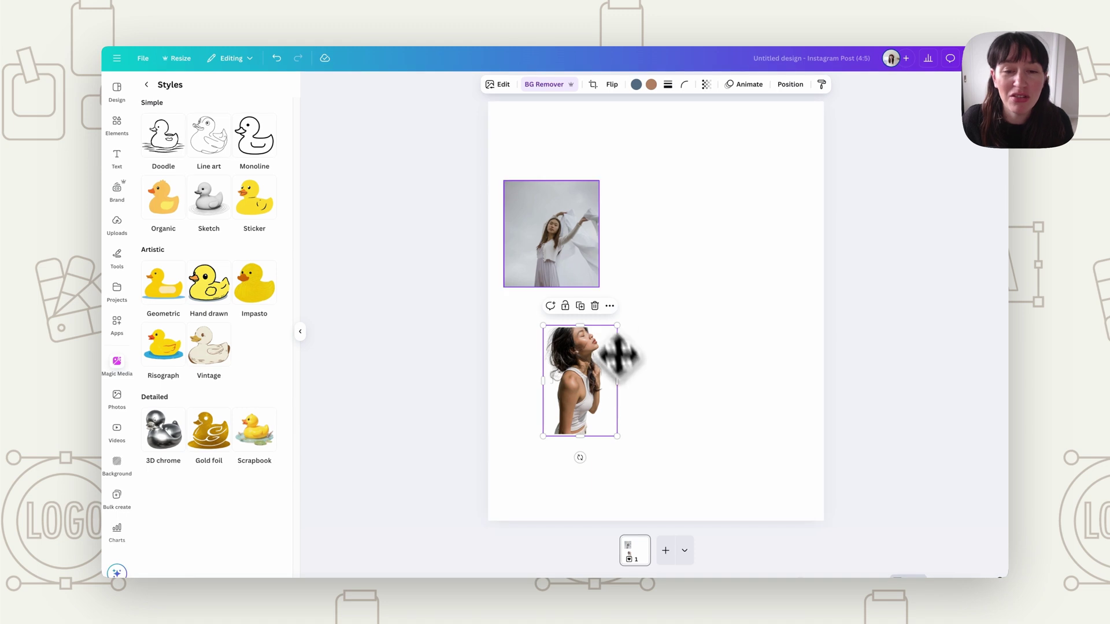
Set the page background behind the two women's photos to the grey-green brand swatch
{"action": "left_click", "coordinate": [718, 279]}
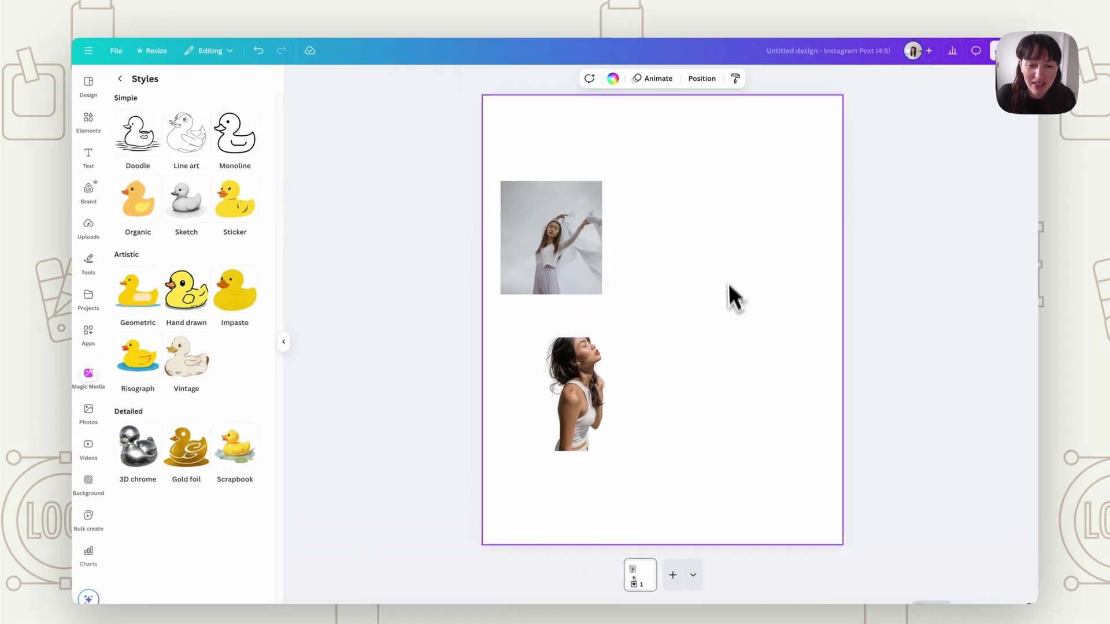
{"action": "left_click", "coordinate": [599, 377]}
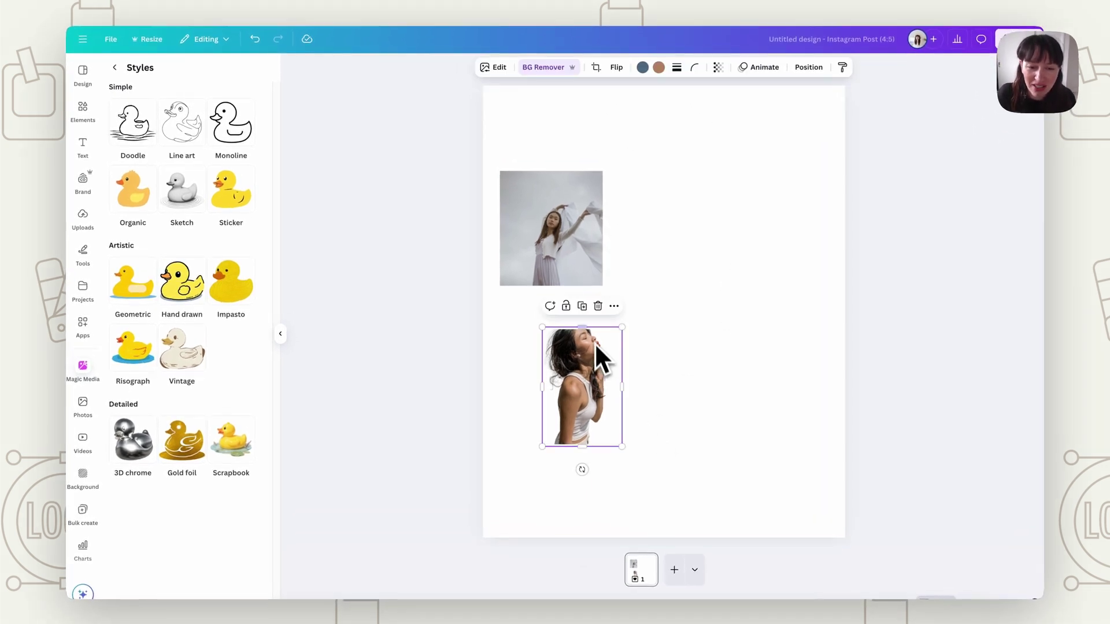
{"action": "left_click", "coordinate": [547, 229]}
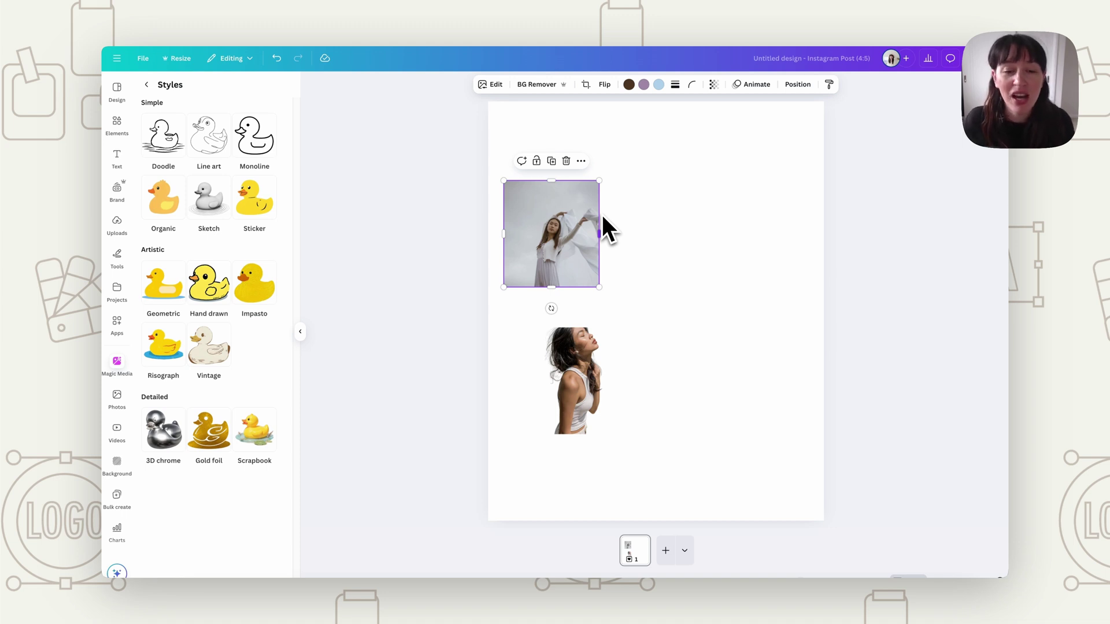
{"action": "left_click", "coordinate": [575, 373]}
{"action": "left_click", "coordinate": [598, 143]}
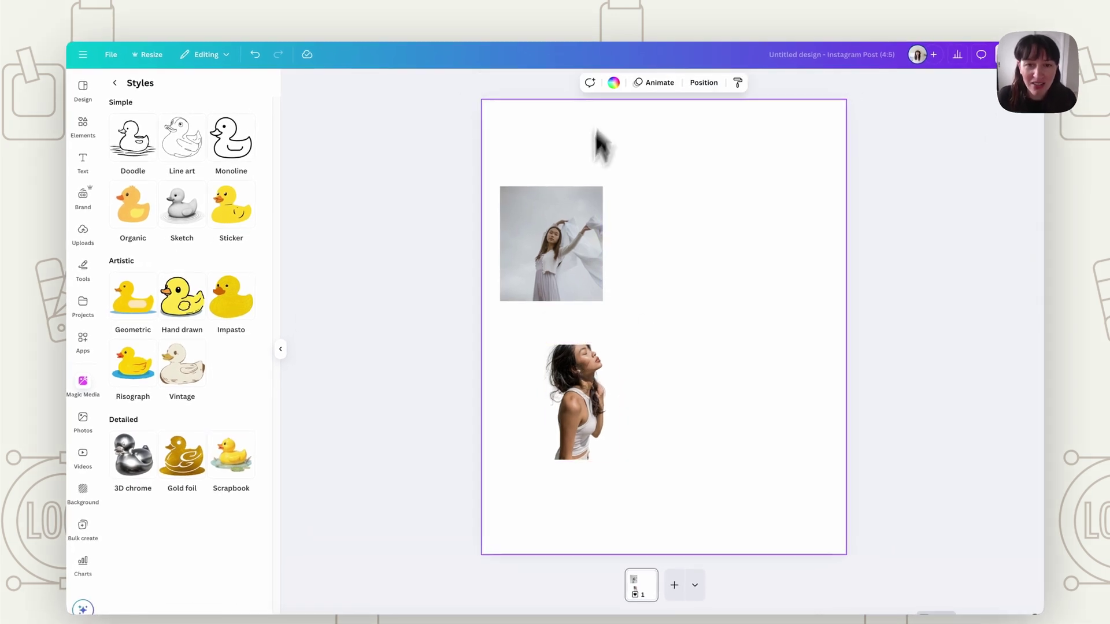
{"action": "left_click", "coordinate": [613, 82]}
{"action": "left_click", "coordinate": [226, 296]}
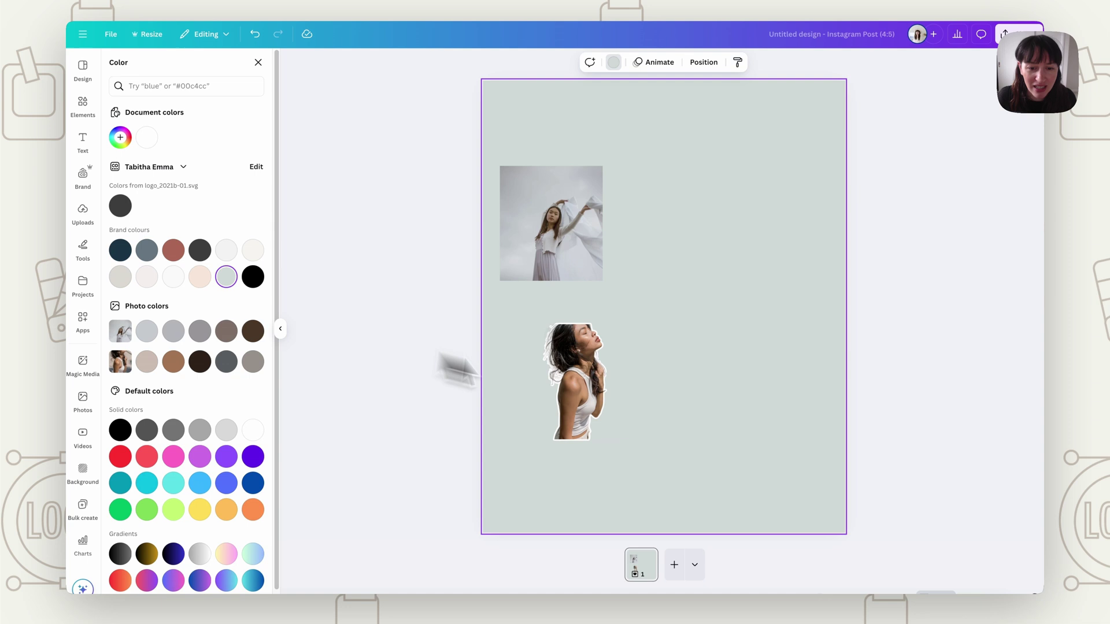
{"action": "left_click", "coordinate": [581, 363]}
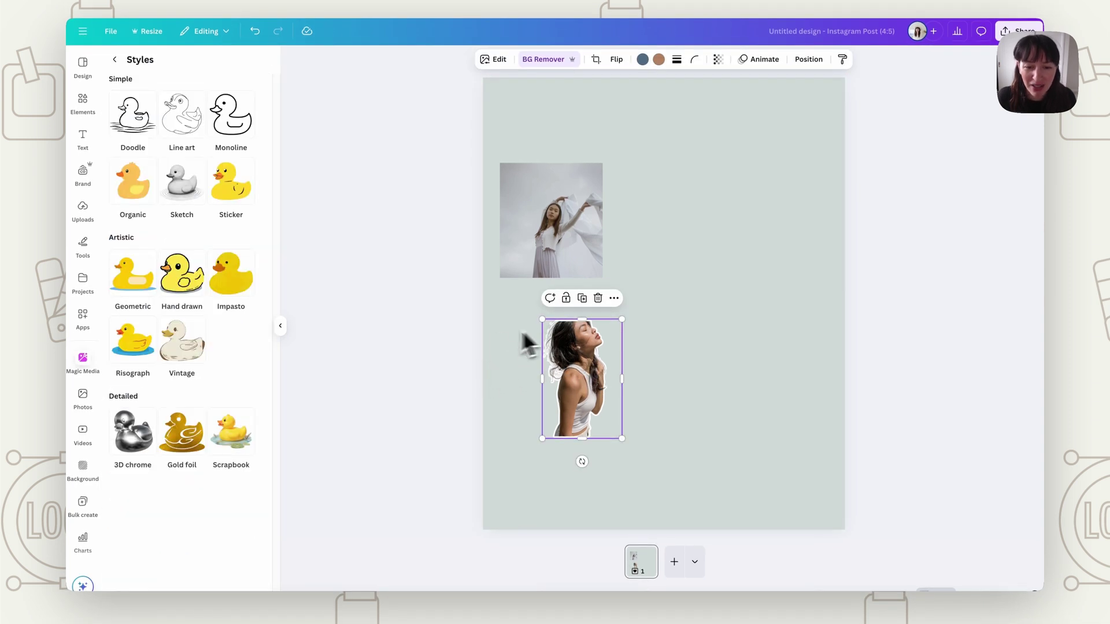
{"action": "key", "text": "Escape"}
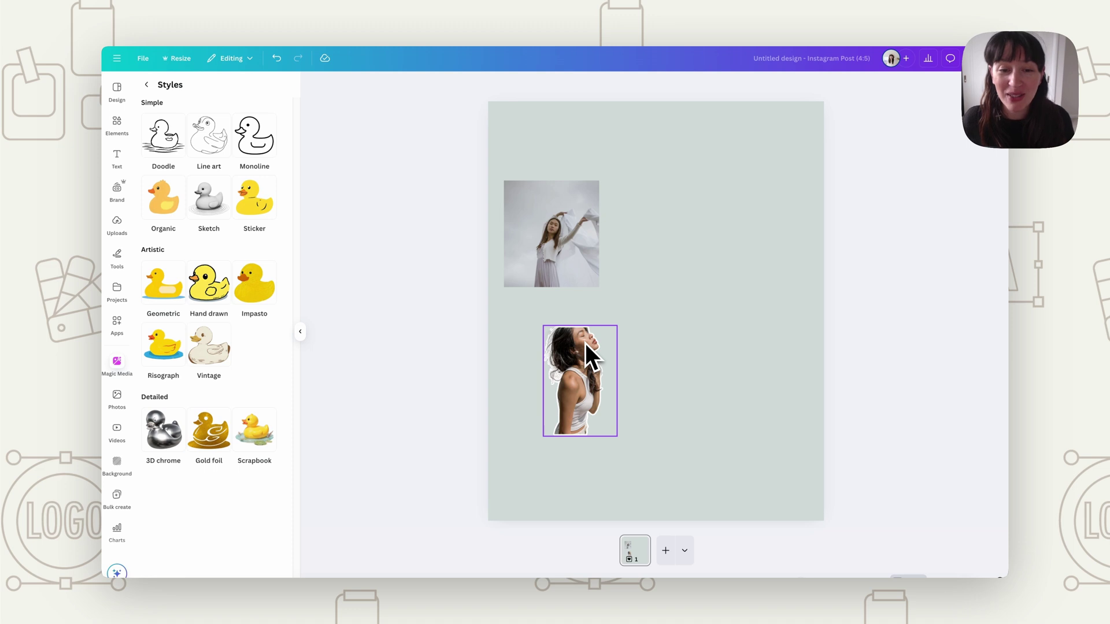
Use Magic Expand to widen the upper photo rightward, filling it with generated grey backdrop
{"action": "left_click", "coordinate": [559, 192]}
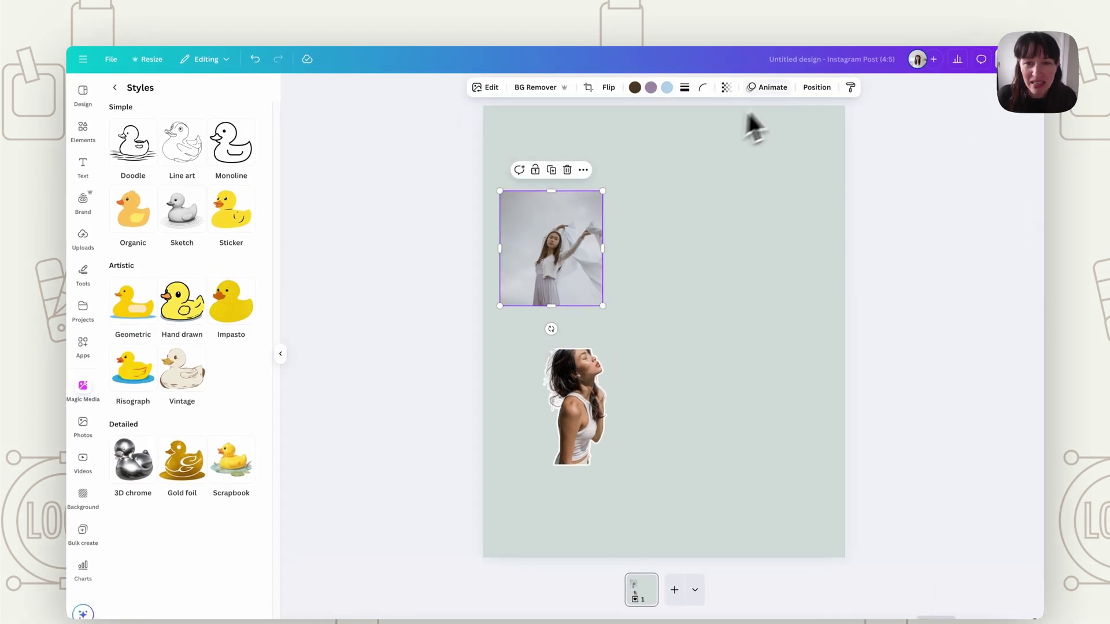
{"action": "left_click", "coordinate": [487, 88]}
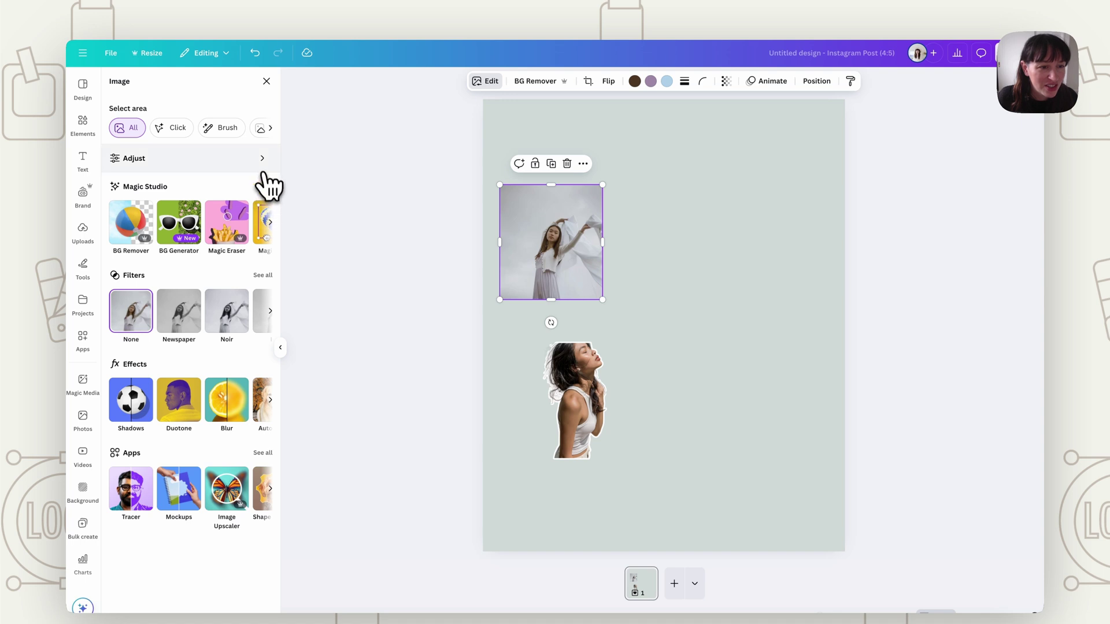
{"action": "left_click", "coordinate": [269, 222]}
{"action": "scroll", "coordinate": [252, 232], "scroll_direction": "right", "scroll_amount": 2}
{"action": "left_click", "coordinate": [260, 225]}
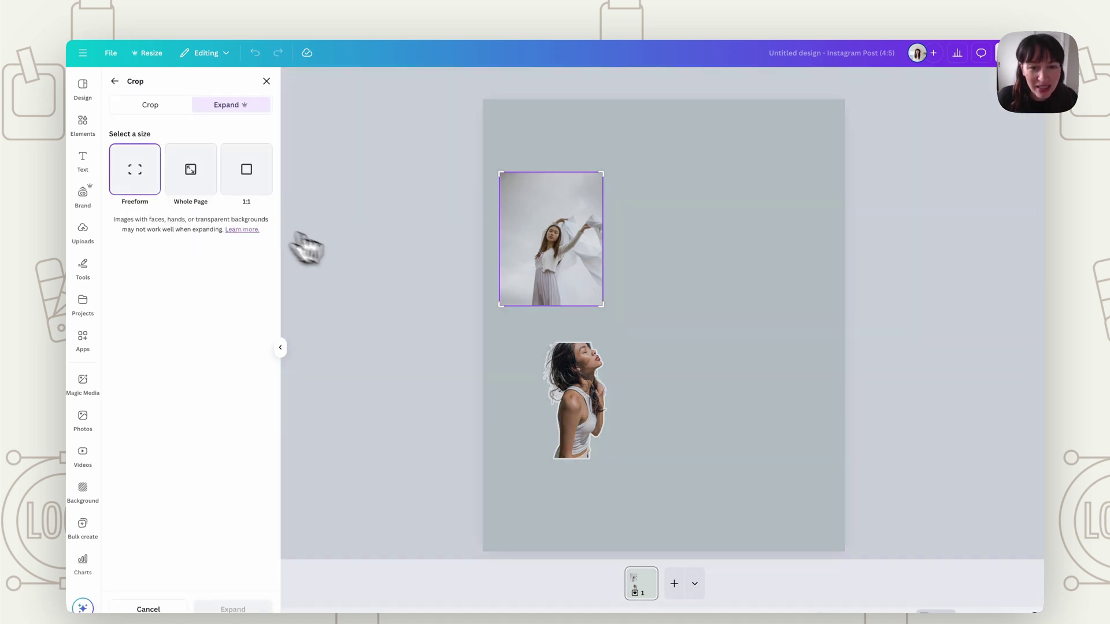
{"action": "left_click_drag", "start_coordinate": [608, 301], "coordinate": [666, 300]}
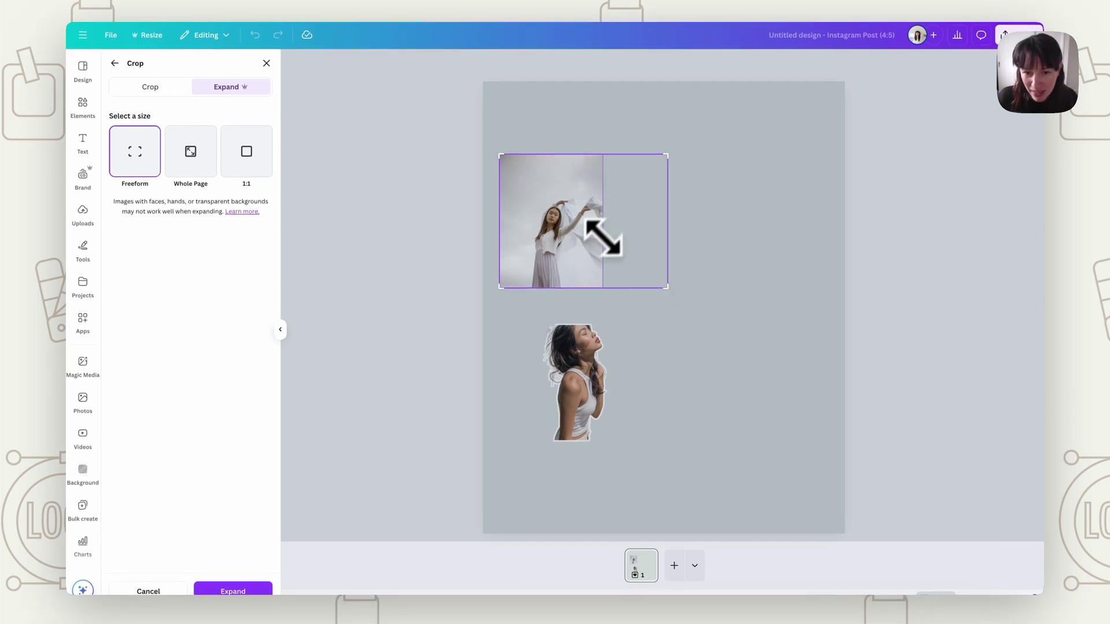
{"action": "left_click", "coordinate": [234, 574]}
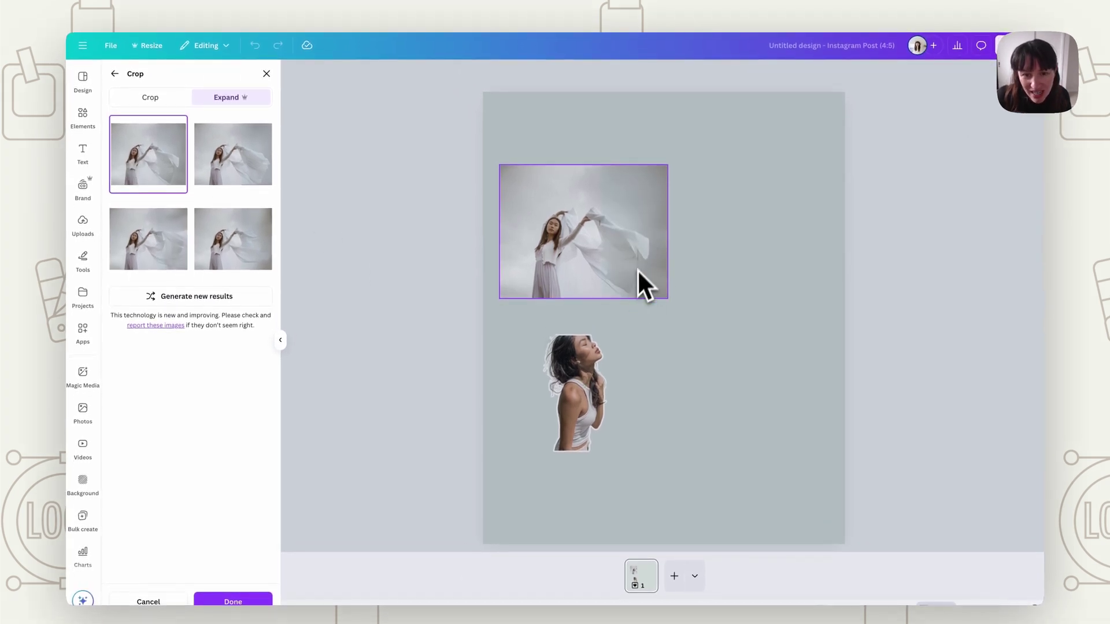
Keep the widened photo, then expand the lower cut-out upward and apply the bottom-left result
{"action": "left_click", "coordinate": [598, 395]}
{"action": "left_click", "coordinate": [602, 397]}
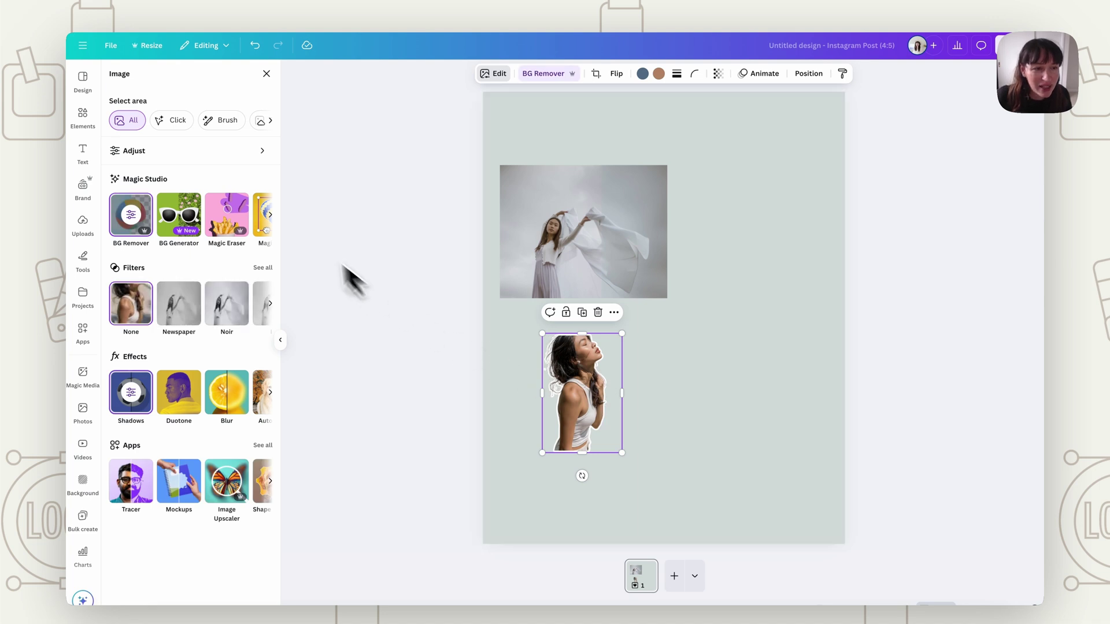
{"action": "double_click", "coordinate": [580, 387]}
{"action": "left_click_drag", "start_coordinate": [622, 329], "coordinate": [622, 307]}
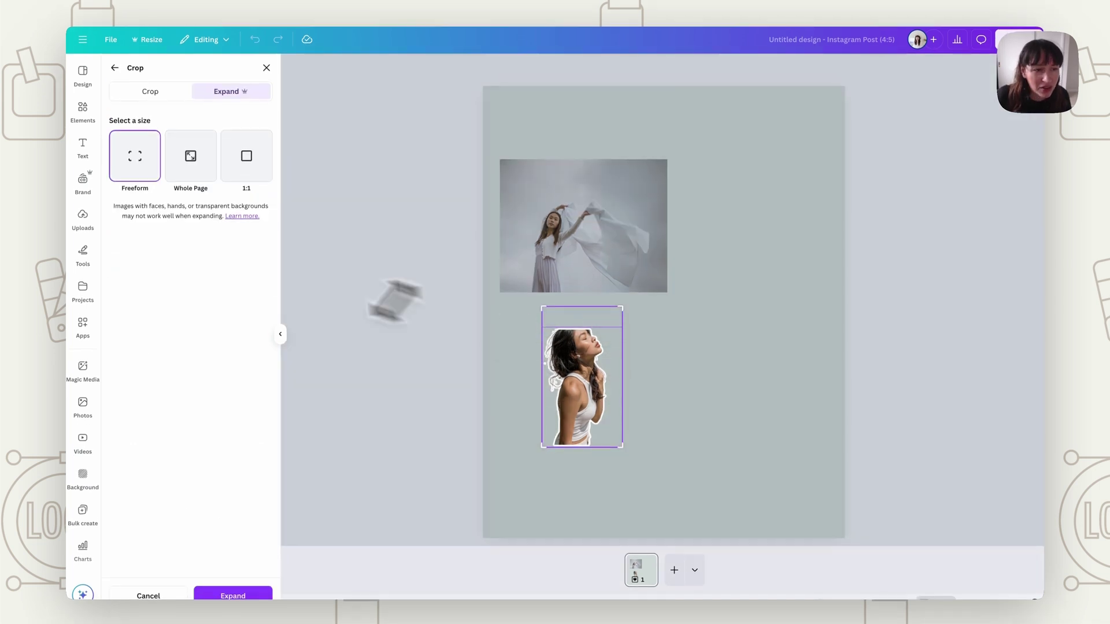
{"action": "left_click", "coordinate": [226, 583]}
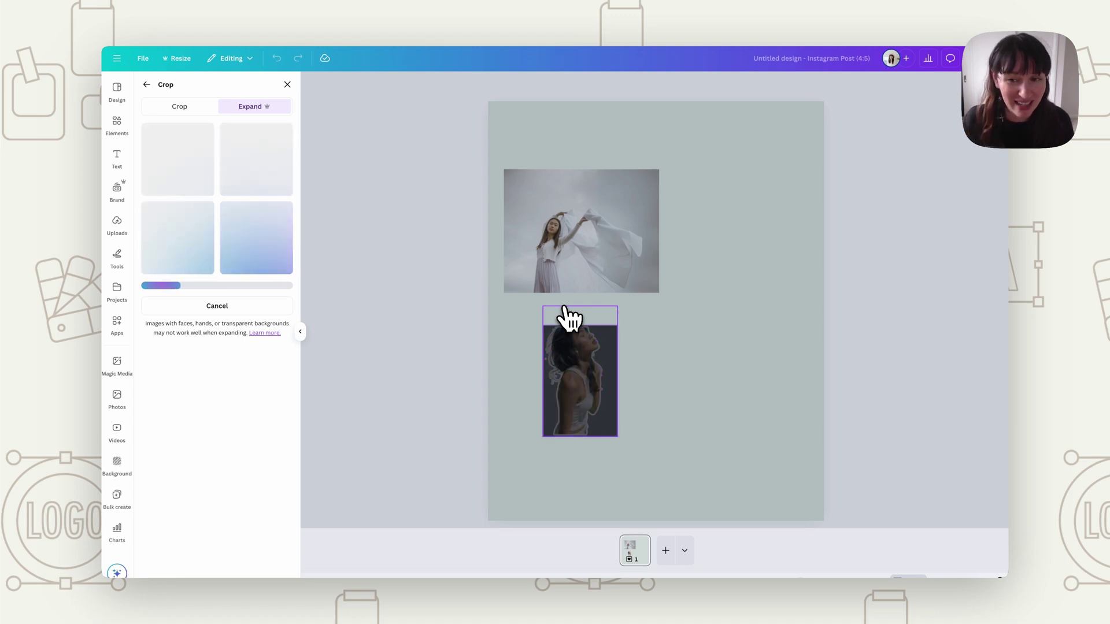
{"action": "left_click", "coordinate": [174, 253]}
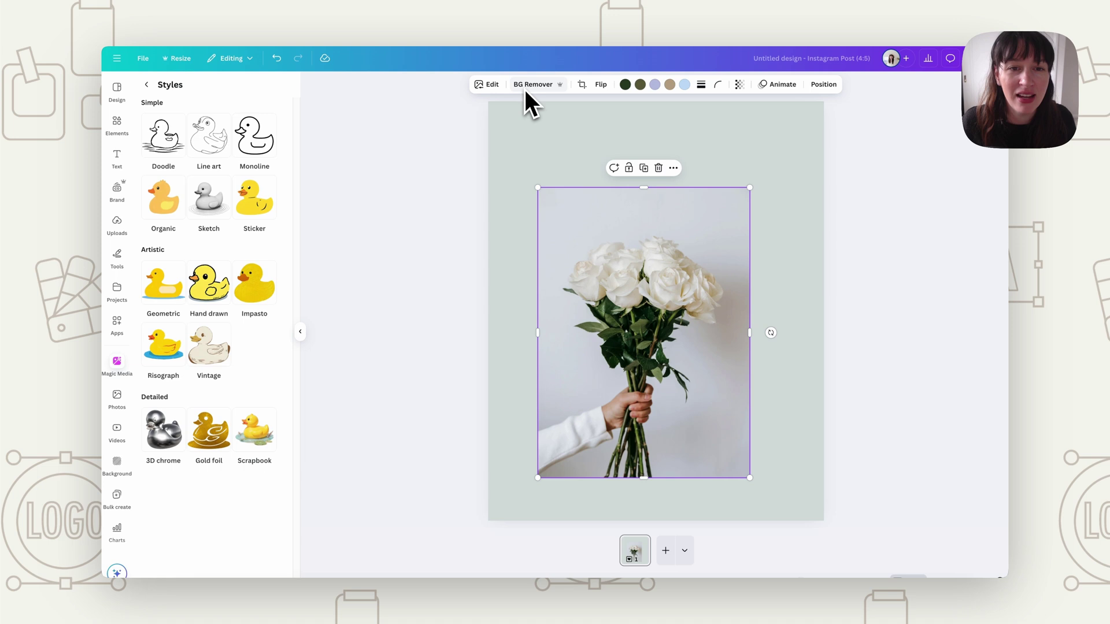
Use Magic Edit to replace the white rose bouquet with a 'bunch of carrots'
{"action": "left_click", "coordinate": [487, 84]}
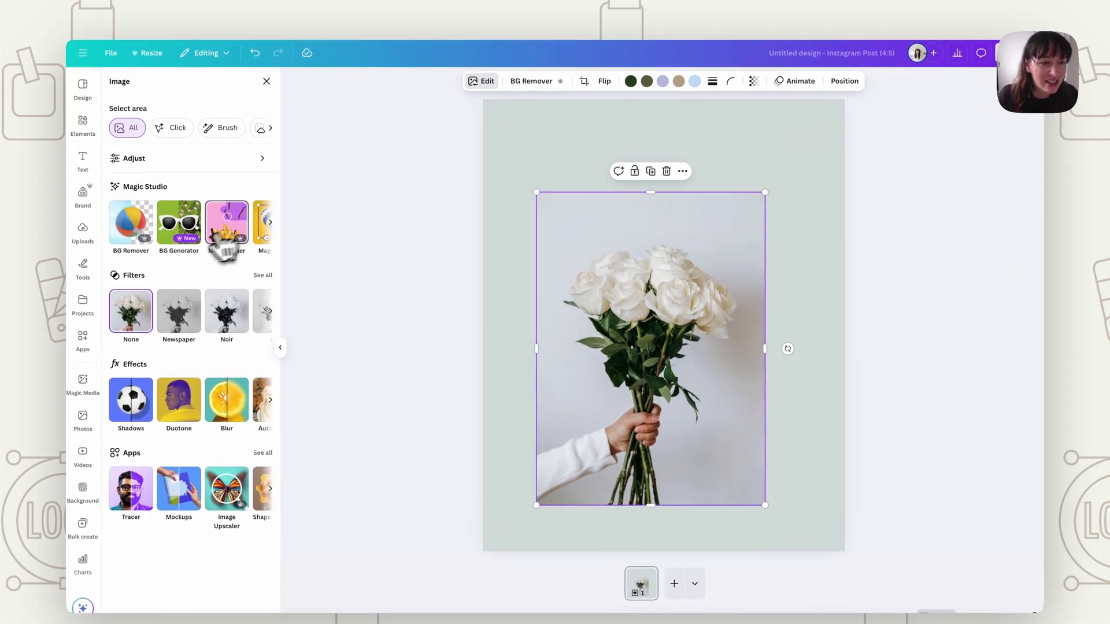
{"action": "left_click", "coordinate": [270, 221]}
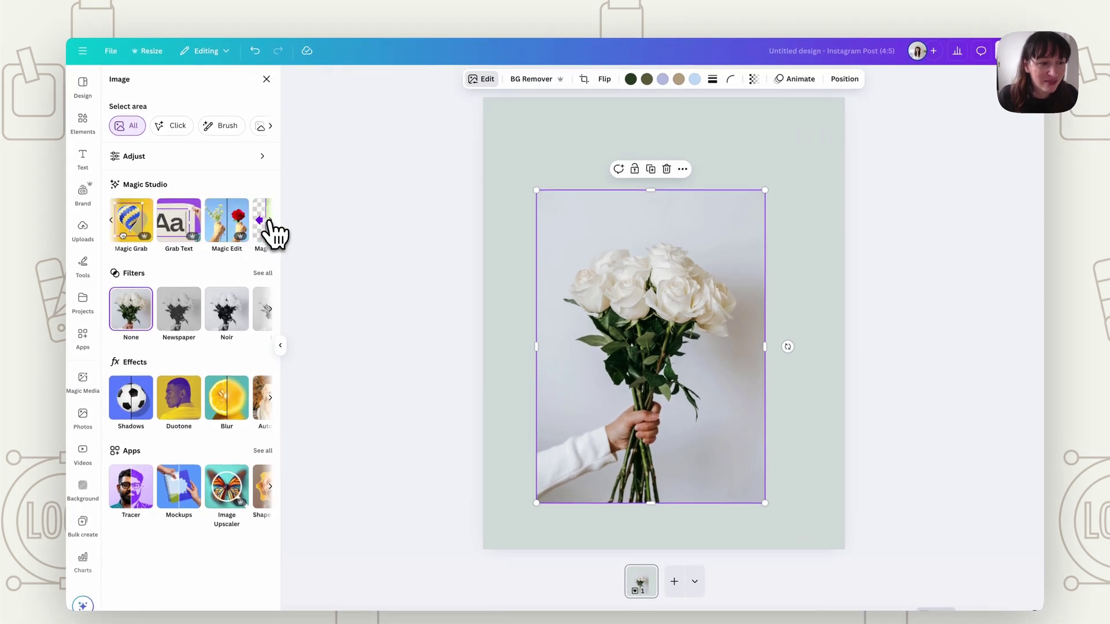
{"action": "left_click", "coordinate": [227, 234]}
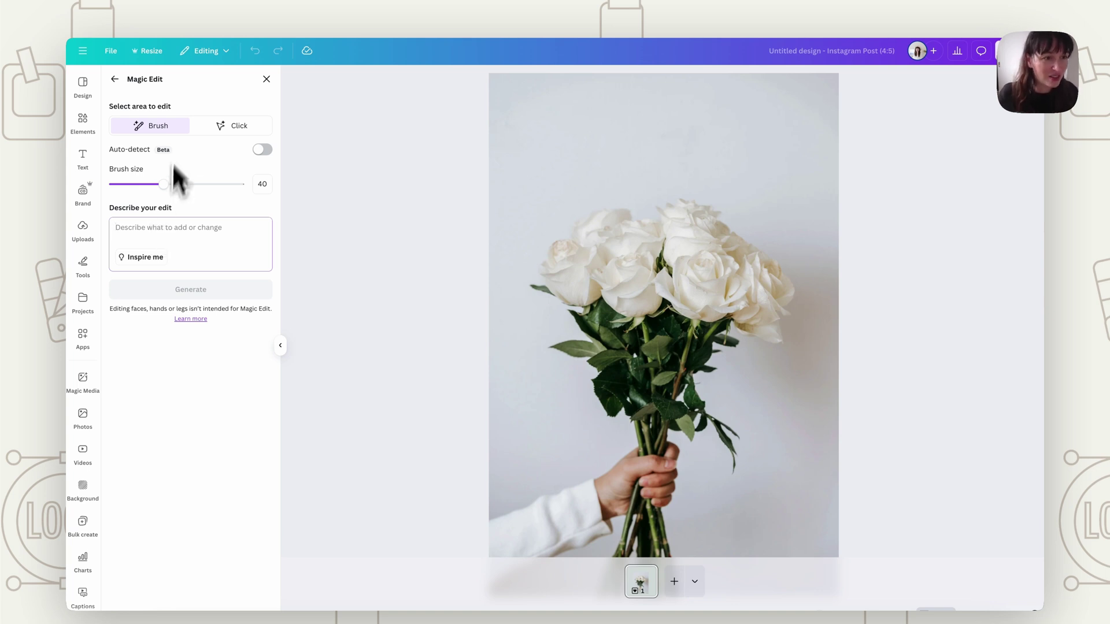
{"action": "left_click", "coordinate": [237, 128]}
{"action": "left_click", "coordinate": [702, 327]}
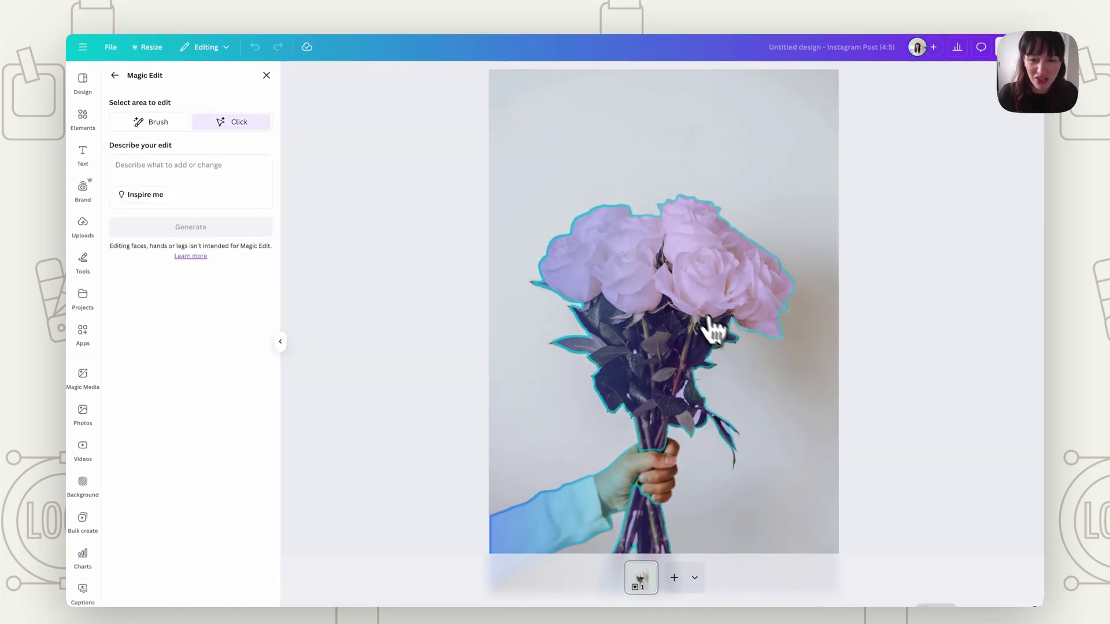
{"action": "left_click", "coordinate": [675, 328]}
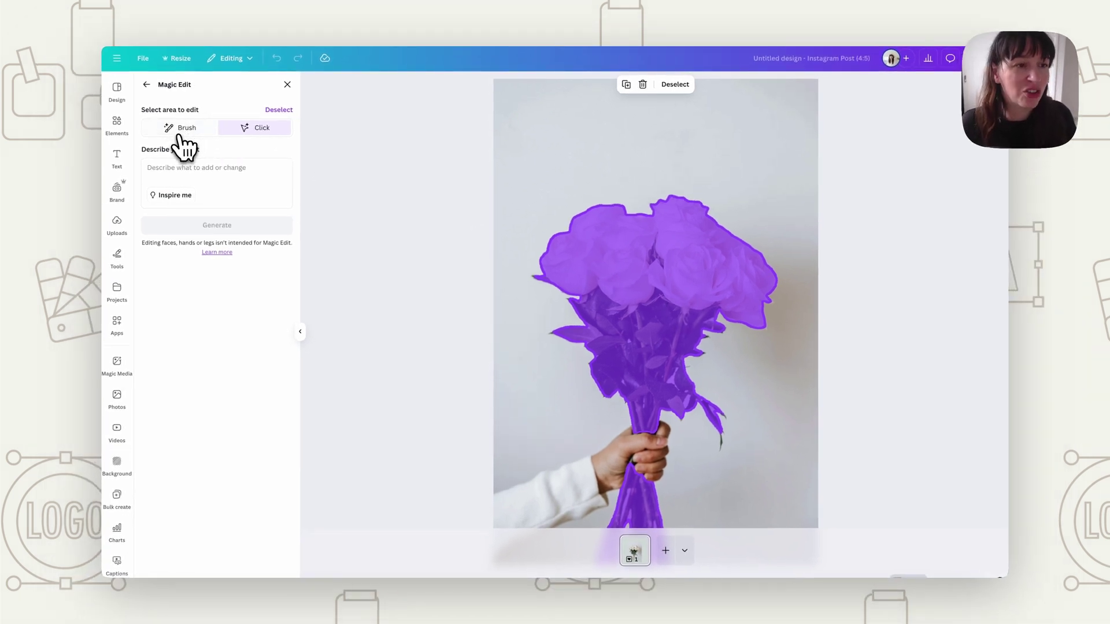
{"action": "left_click", "coordinate": [191, 174]}
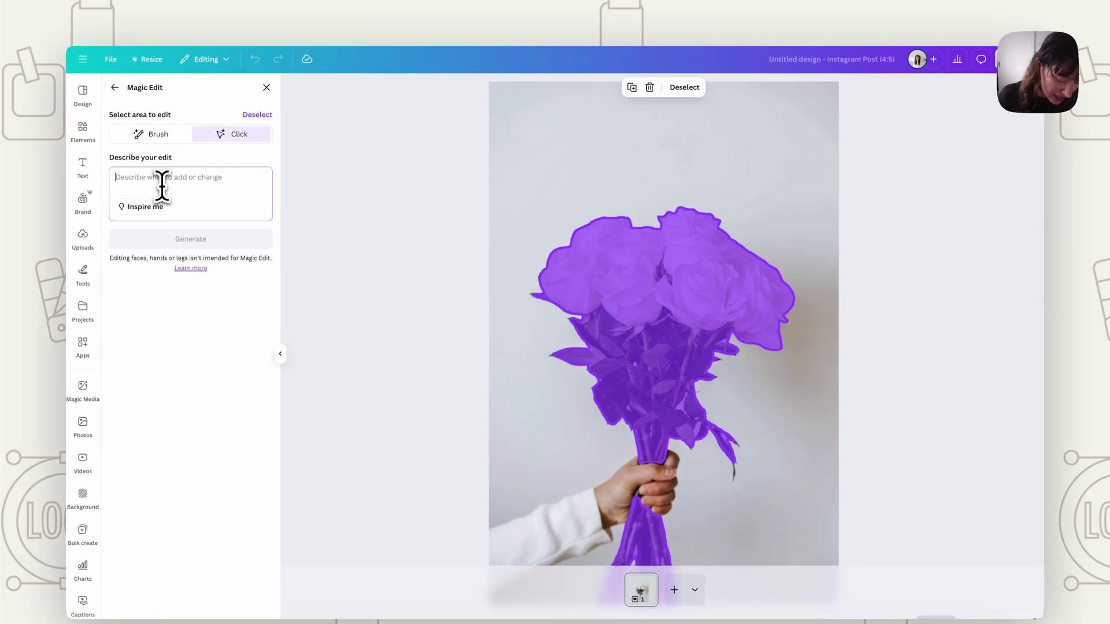
{"action": "type", "text": "Bunch if carrots"}
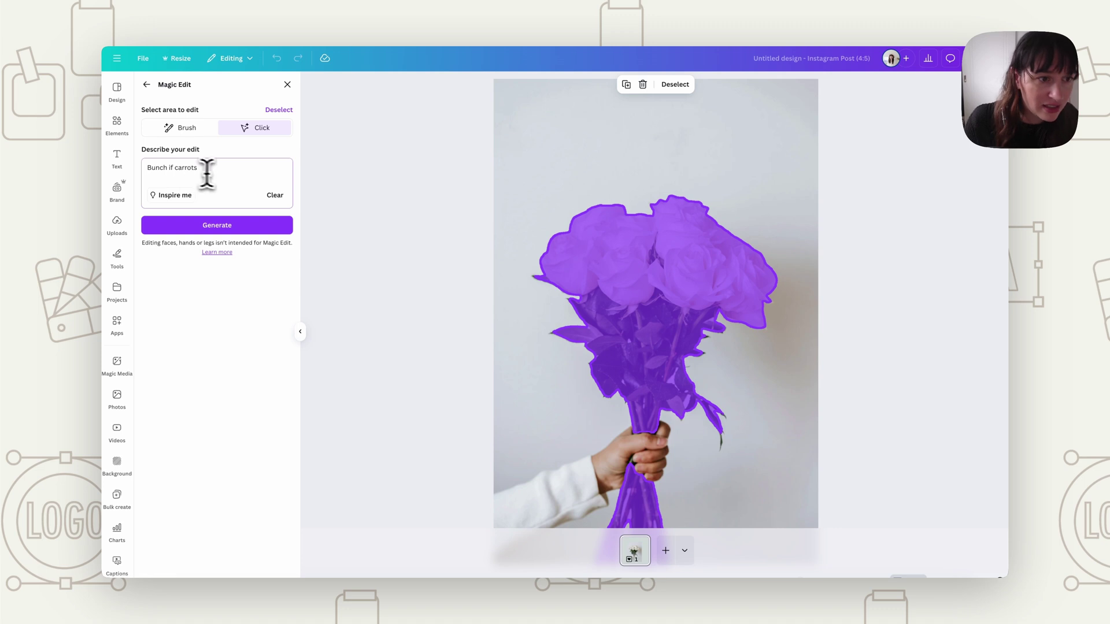
{"action": "left_click", "coordinate": [223, 228]}
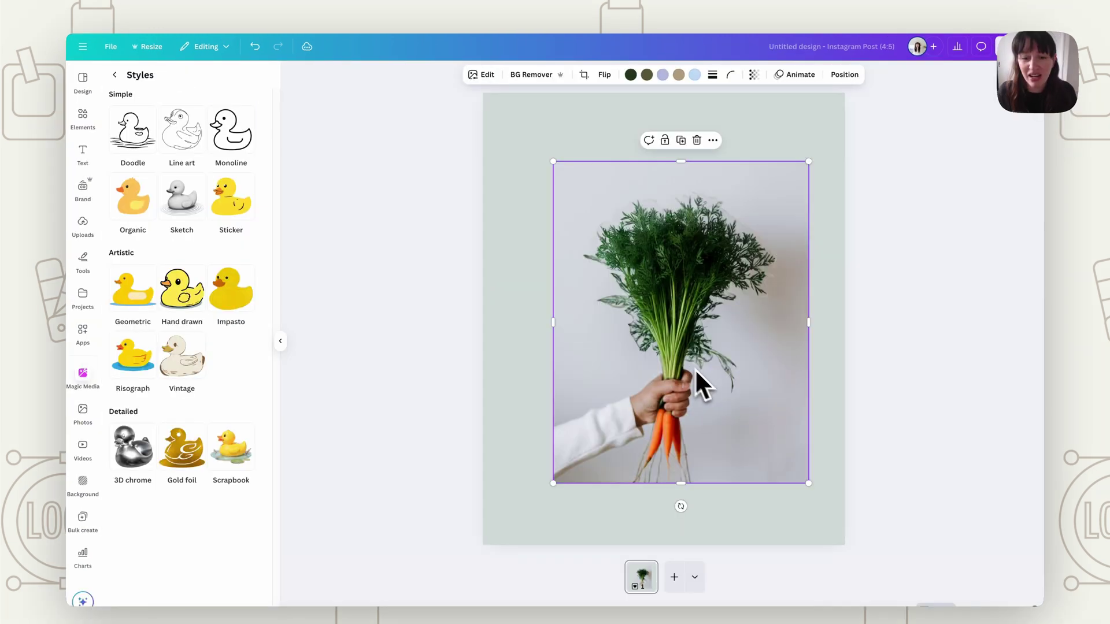
{"action": "left_click", "coordinate": [861, 453]}
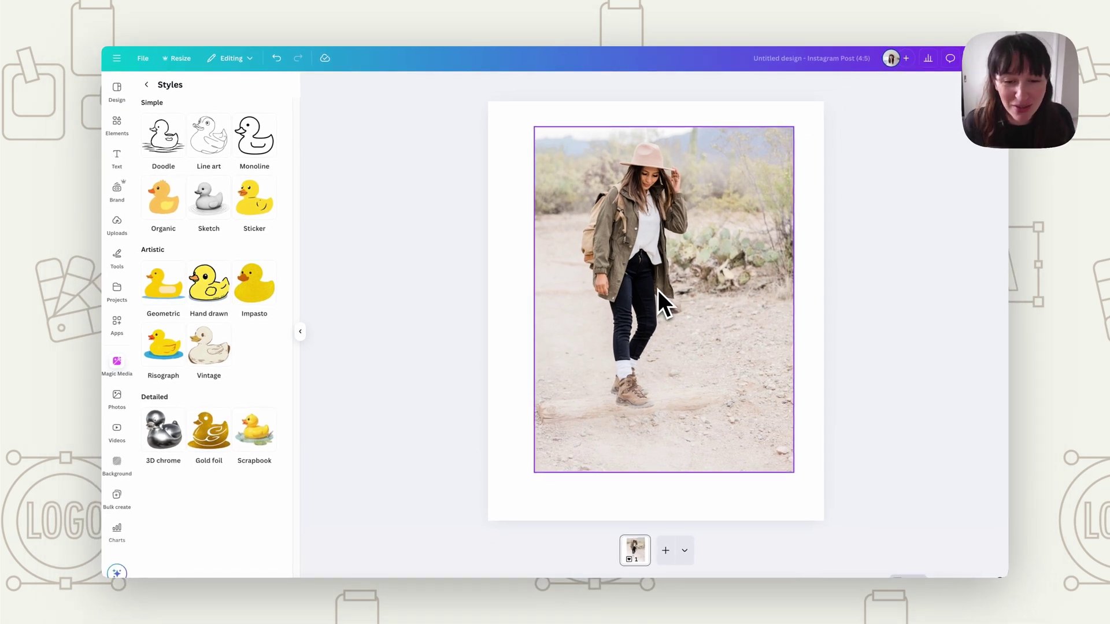
Give the hiking photo the fourth AI-generated forest background and trim its bottom edge
{"action": "left_click", "coordinate": [733, 292]}
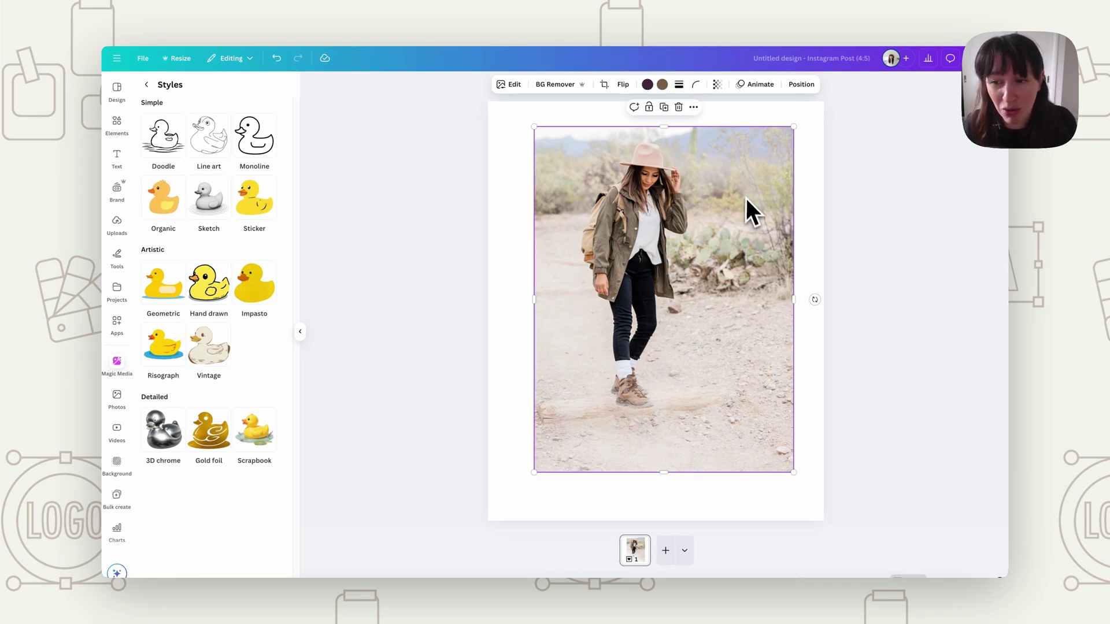
{"action": "left_click", "coordinate": [510, 85]}
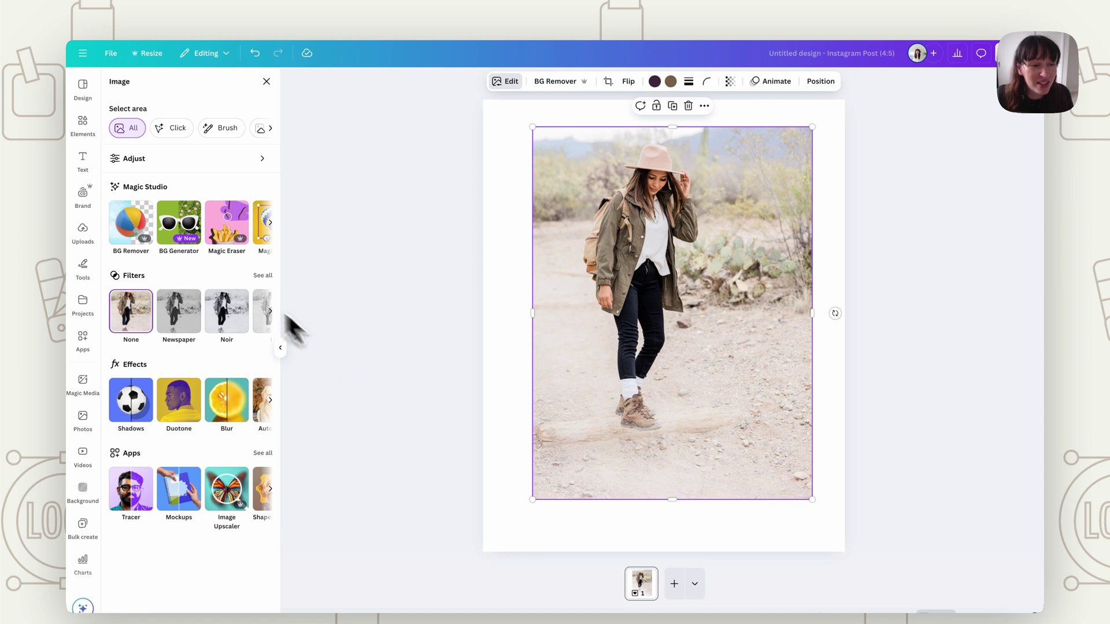
{"action": "left_click", "coordinate": [181, 225]}
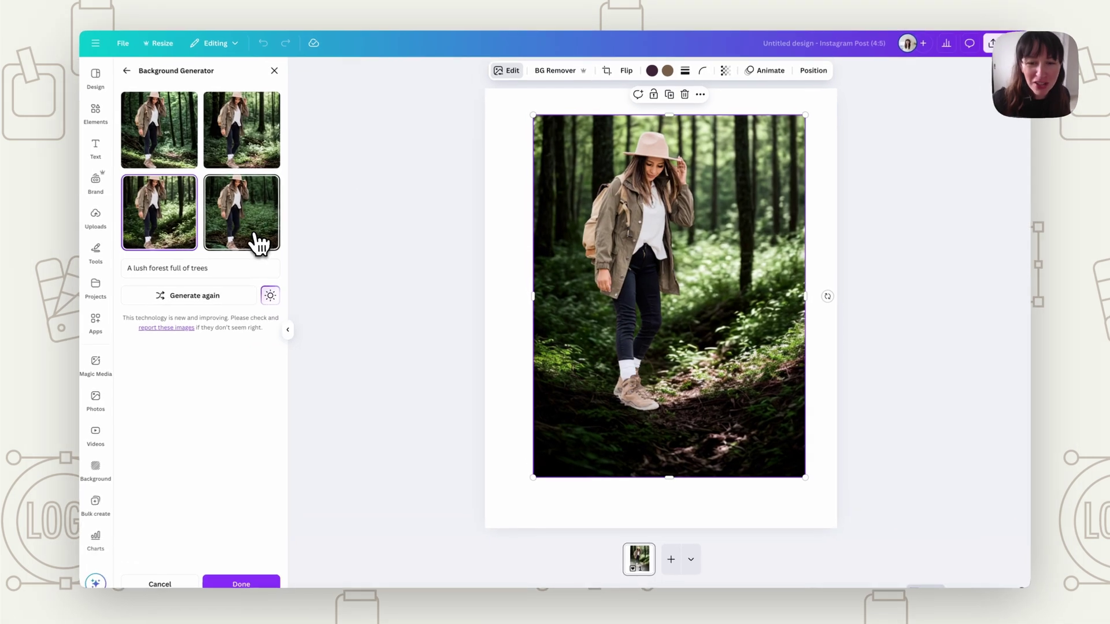
{"action": "left_click", "coordinate": [247, 249]}
{"action": "left_click_drag", "start_coordinate": [672, 475], "coordinate": [672, 451]}
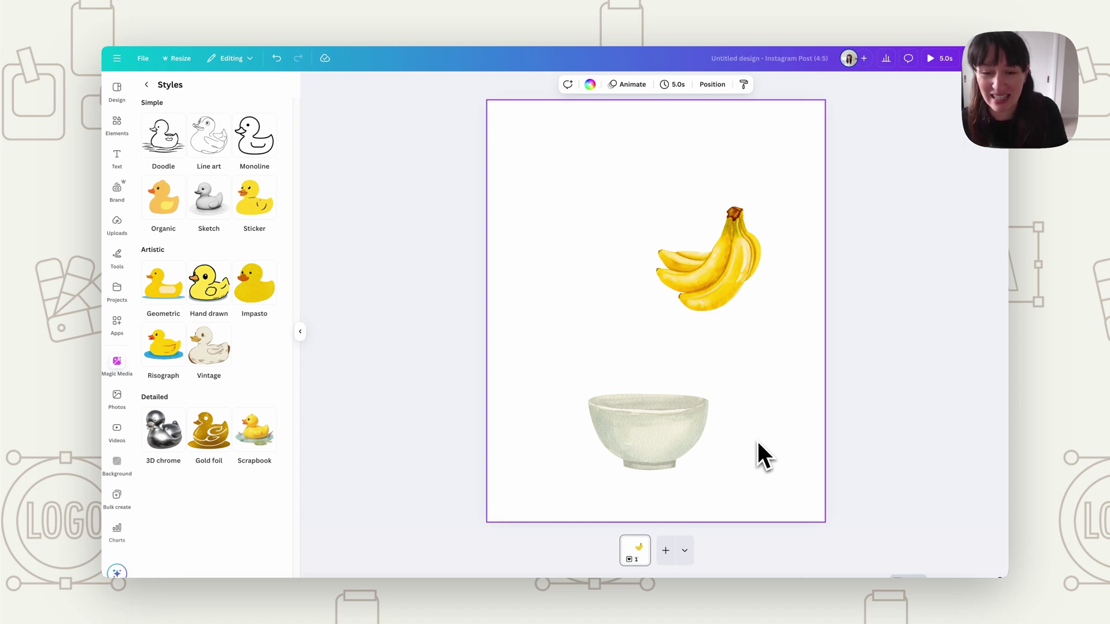
Position the watercolor bowl directly beneath the bananas
{"action": "left_click", "coordinate": [680, 422]}
{"action": "left_click_drag", "start_coordinate": [681, 422], "coordinate": [644, 380]}
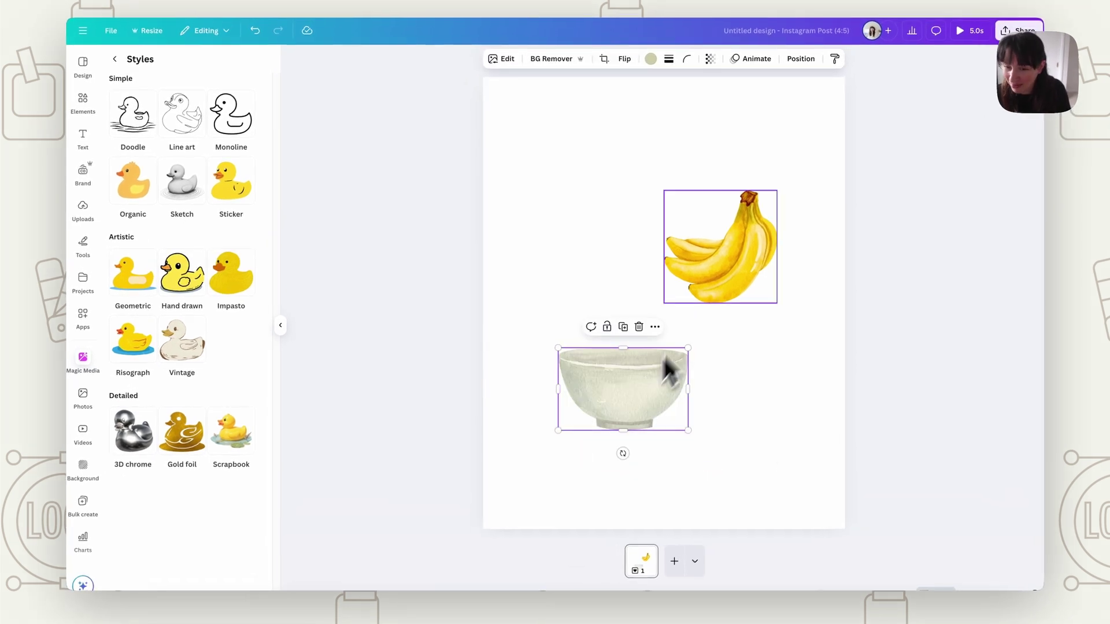
{"action": "left_click_drag", "start_coordinate": [719, 287], "coordinate": [718, 301]}
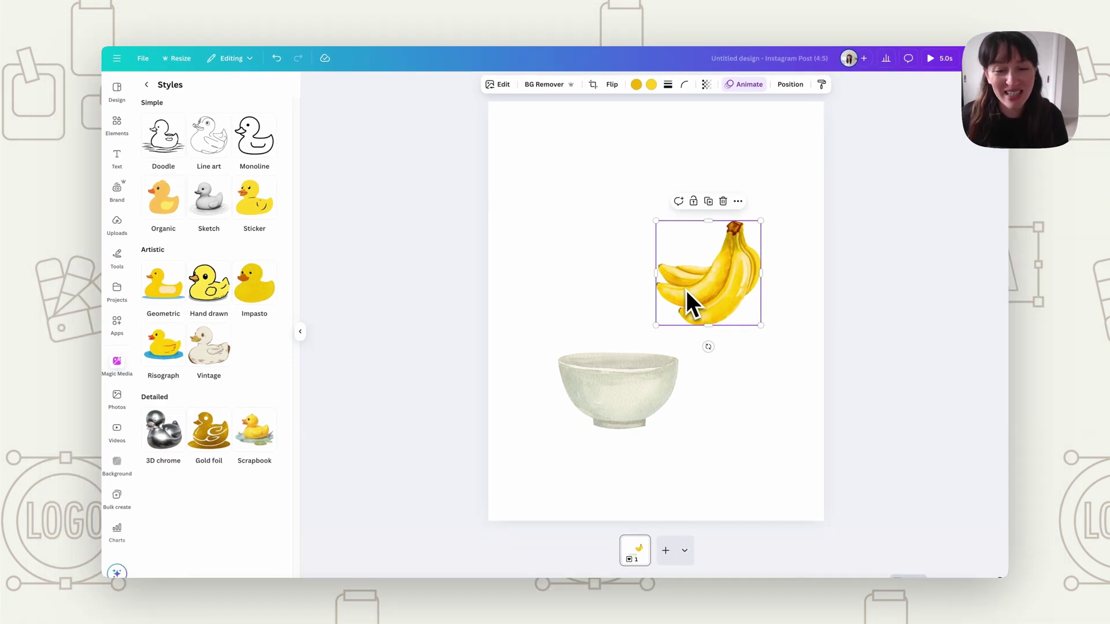
{"action": "left_click_drag", "start_coordinate": [665, 371], "coordinate": [747, 312]}
{"action": "left_click", "coordinate": [748, 265]}
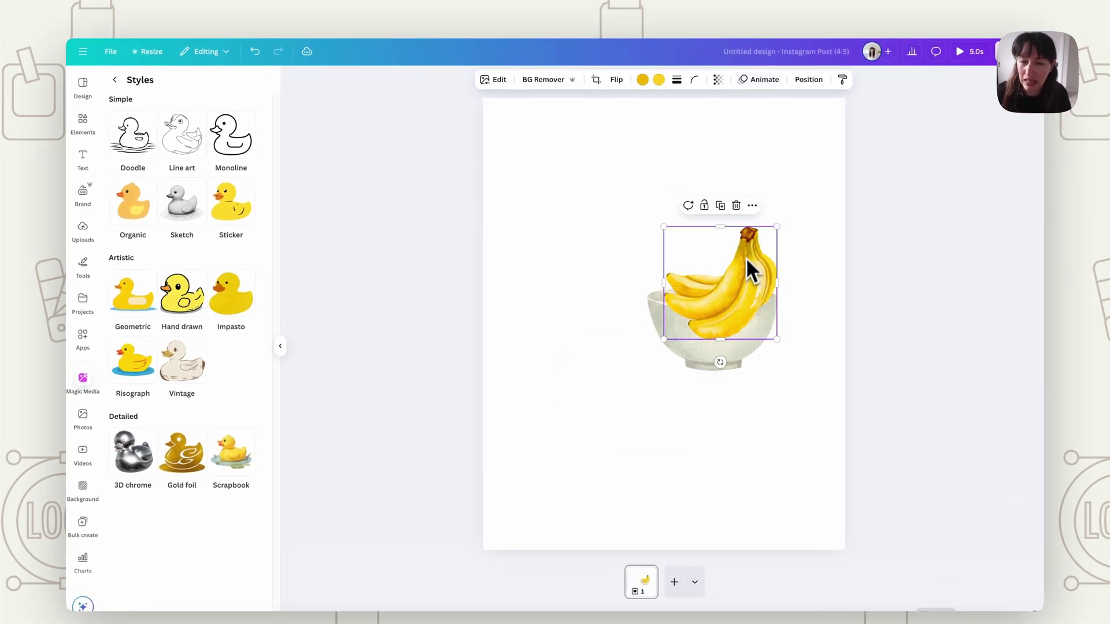
{"action": "left_click_drag", "start_coordinate": [748, 265], "coordinate": [738, 249]}
Duplicate the bowl in front of the bananas, align the copy, and remove its background
{"action": "left_click", "coordinate": [726, 356]}
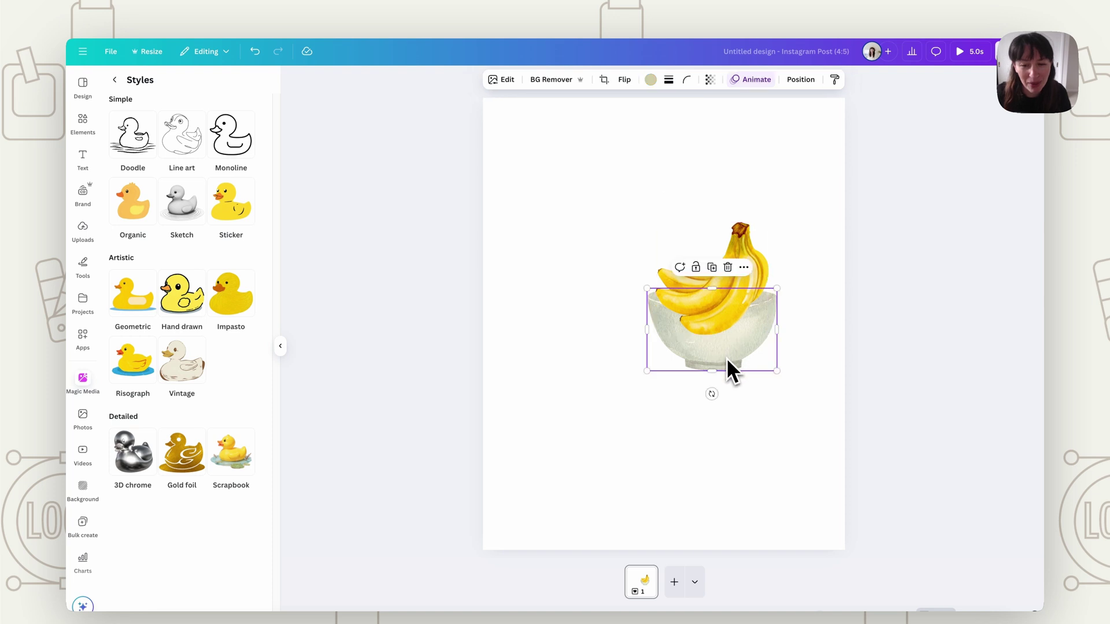
{"action": "right_click", "coordinate": [730, 363]}
{"action": "left_click", "coordinate": [749, 365]}
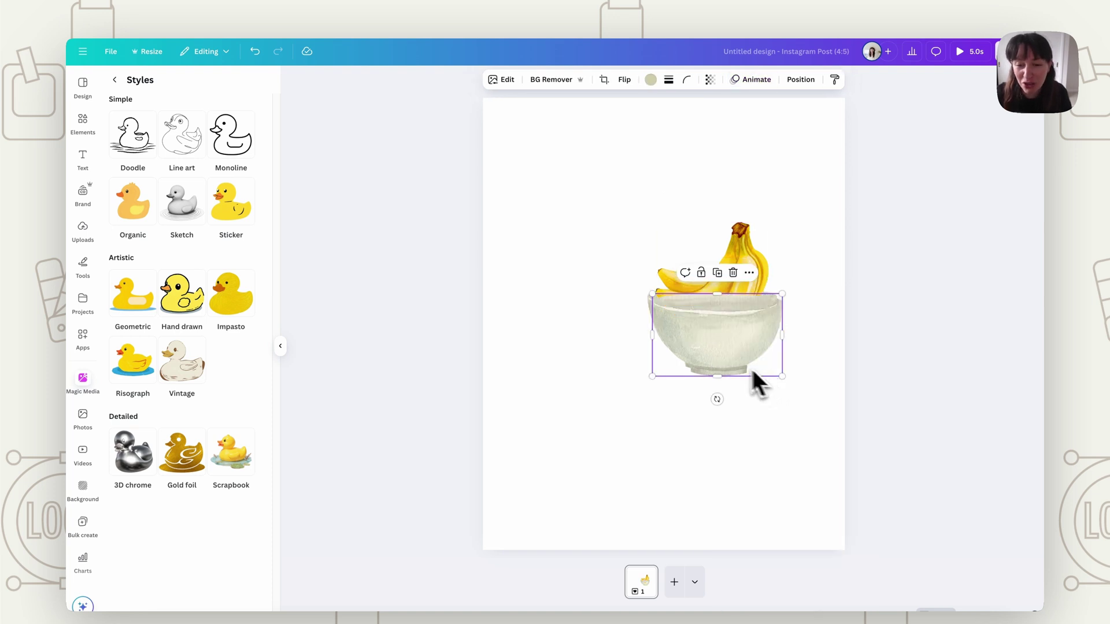
{"action": "left_click_drag", "start_coordinate": [711, 350], "coordinate": [706, 344]}
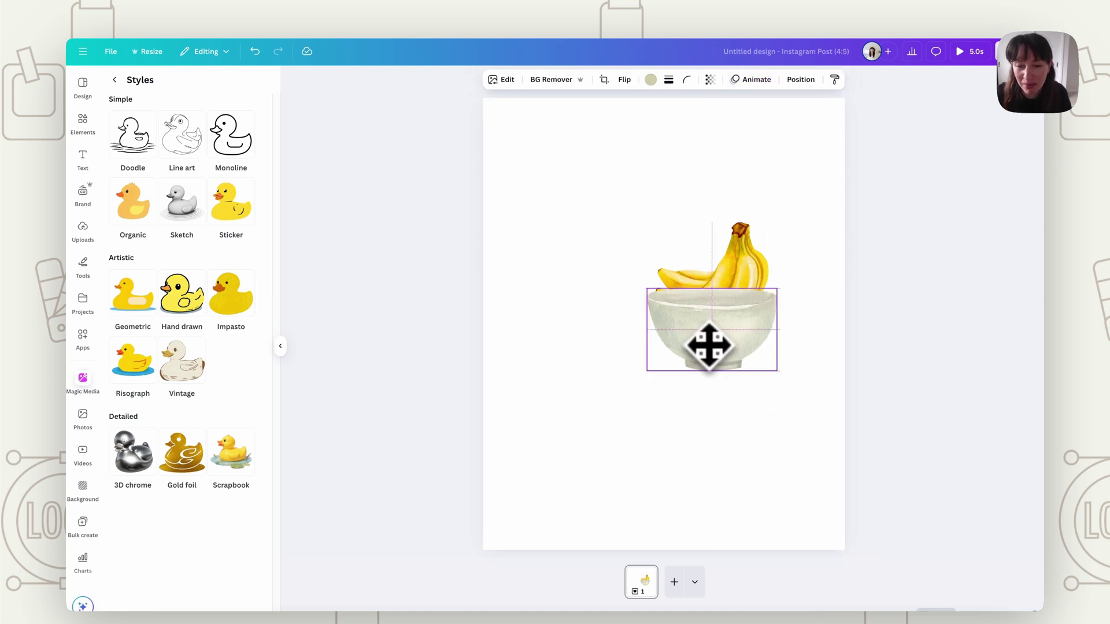
{"action": "left_click", "coordinate": [543, 81]}
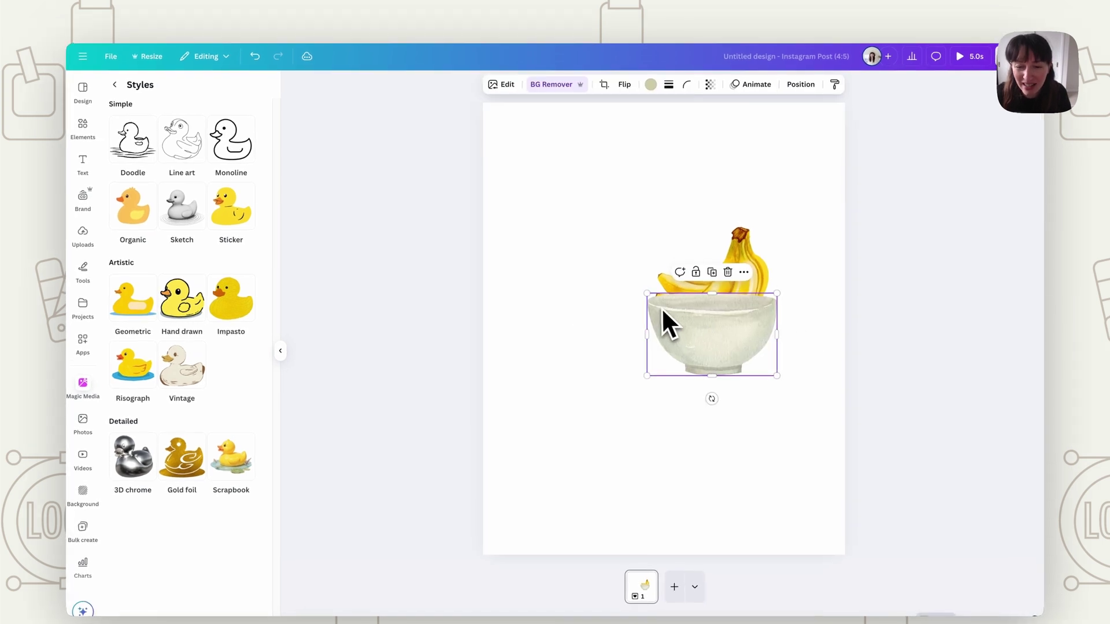
{"action": "left_click", "coordinate": [501, 85]}
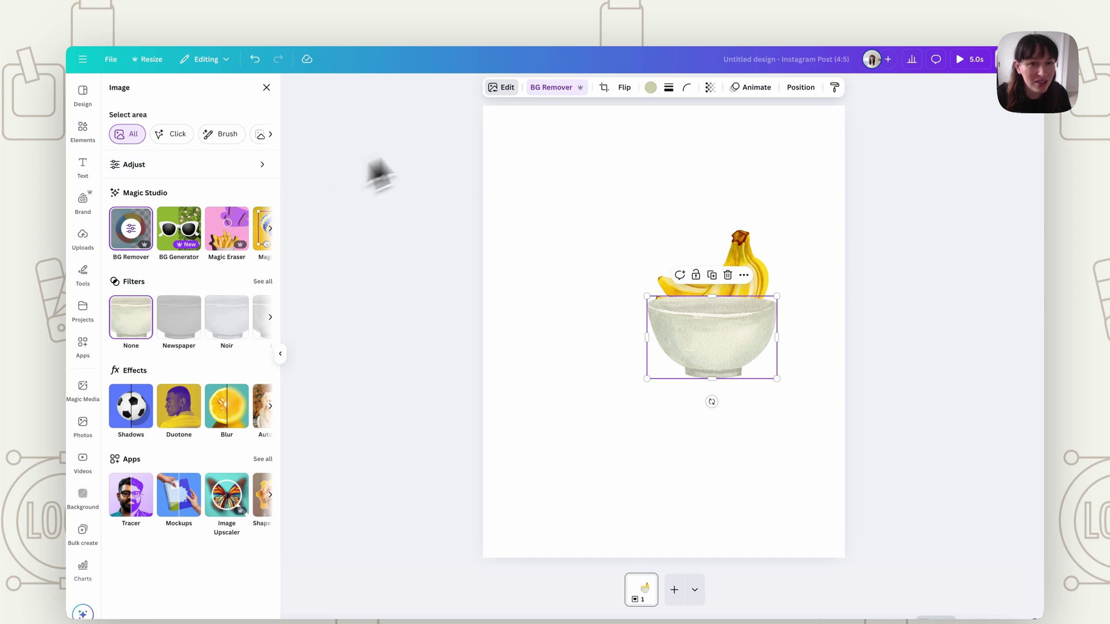
Erase the front bowl copy's back rim with a size-37 erase brush
{"action": "left_click", "coordinate": [554, 87]}
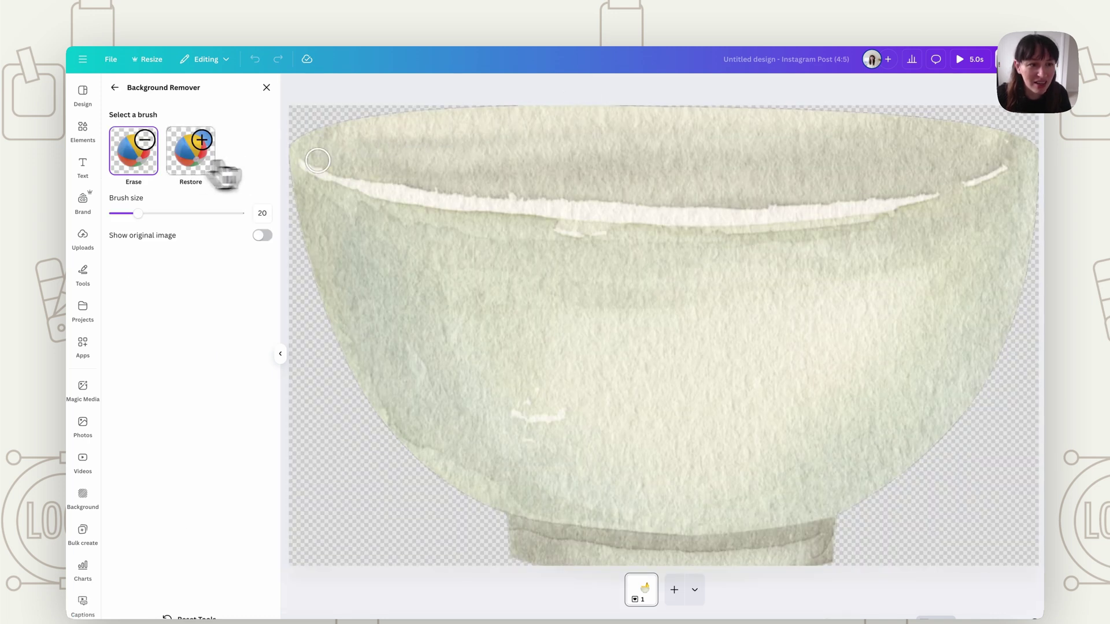
{"action": "left_click_drag", "start_coordinate": [138, 213], "coordinate": [160, 214]}
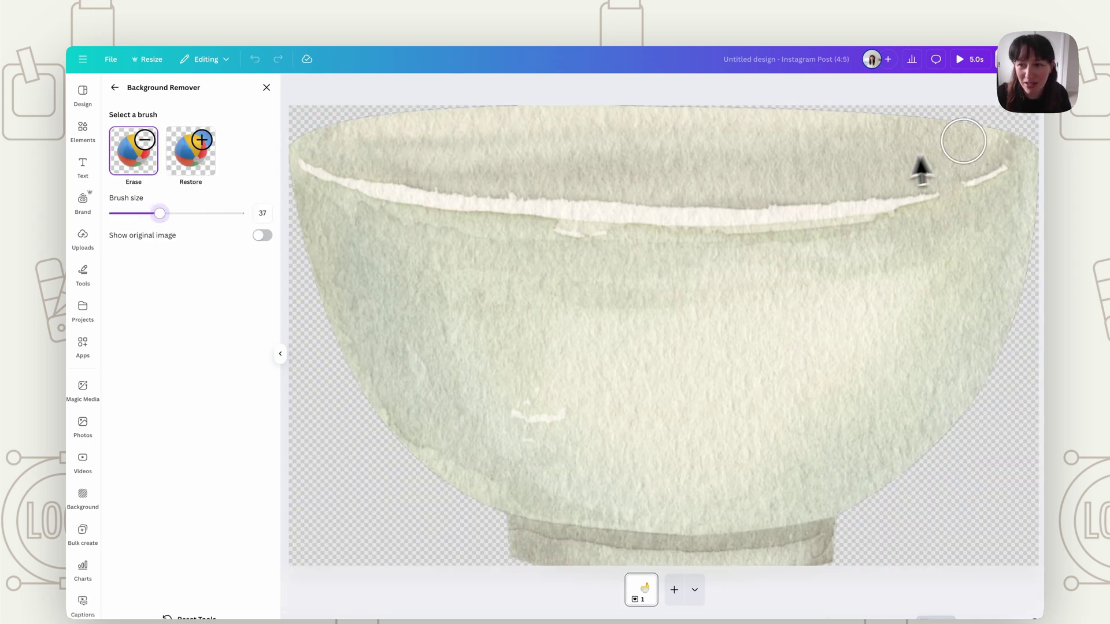
{"action": "mouse_move", "coordinate": [1017, 139]}
{"action": "left_mouse_down"}
{"action": "mouse_move", "coordinate": [978, 158]}
{"action": "mouse_move", "coordinate": [791, 179]}
{"action": "mouse_move", "coordinate": [578, 177]}
{"action": "mouse_move", "coordinate": [296, 130]}
{"action": "mouse_move", "coordinate": [404, 163]}
{"action": "mouse_move", "coordinate": [578, 177]}
{"action": "left_mouse_up"}
{"action": "mouse_move", "coordinate": [985, 144]}
{"action": "left_mouse_down"}
{"action": "mouse_move", "coordinate": [586, 120]}
{"action": "mouse_move", "coordinate": [352, 122]}
{"action": "left_mouse_up"}
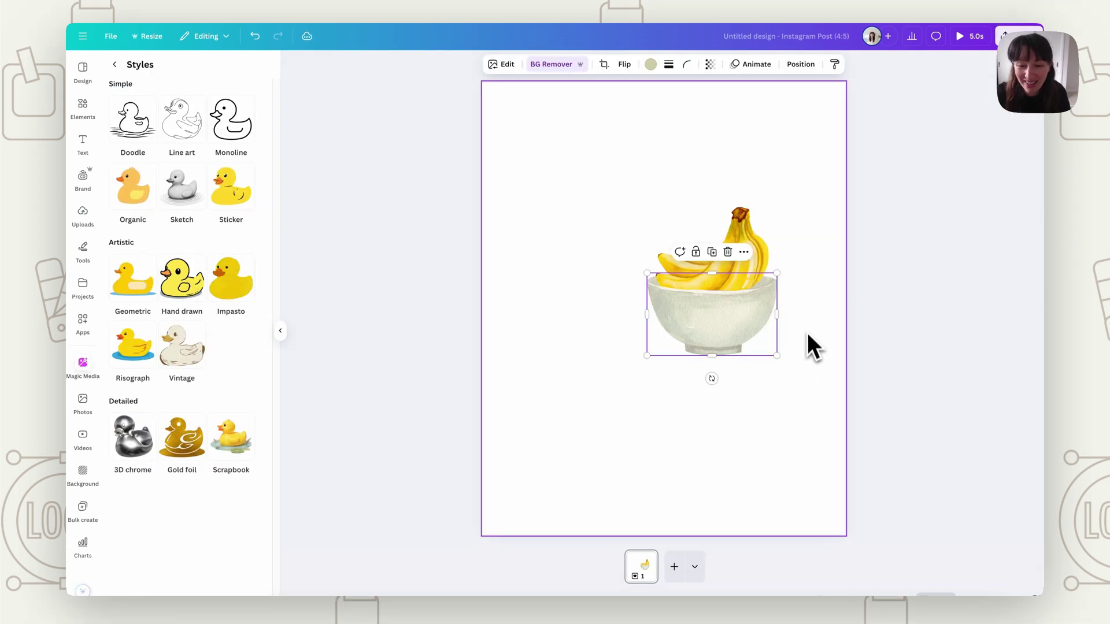
{"action": "left_click", "coordinate": [843, 335]}
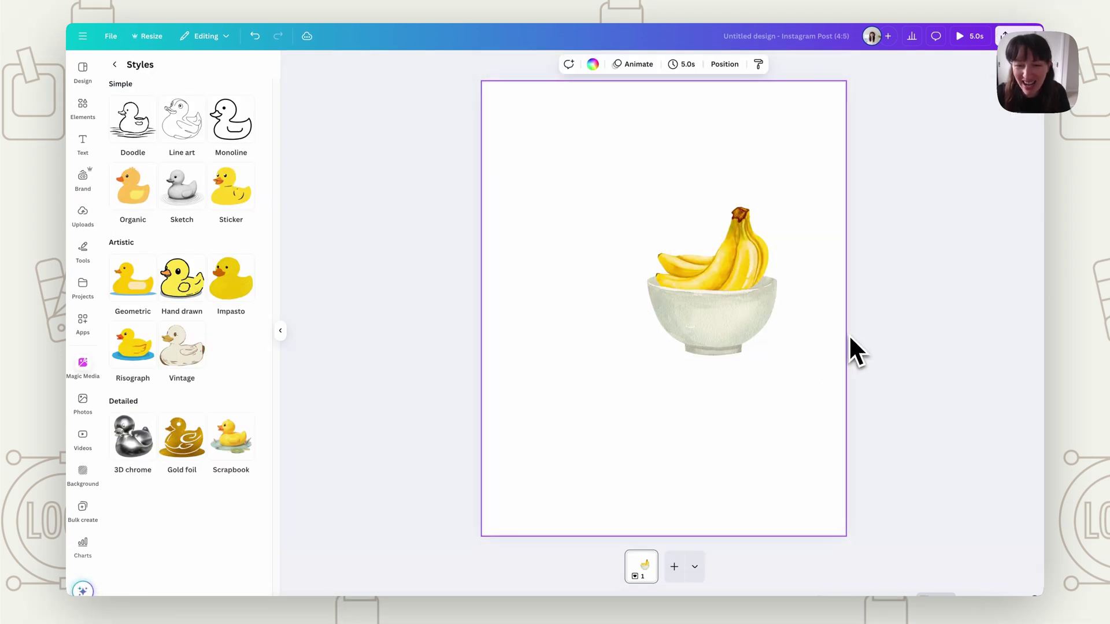